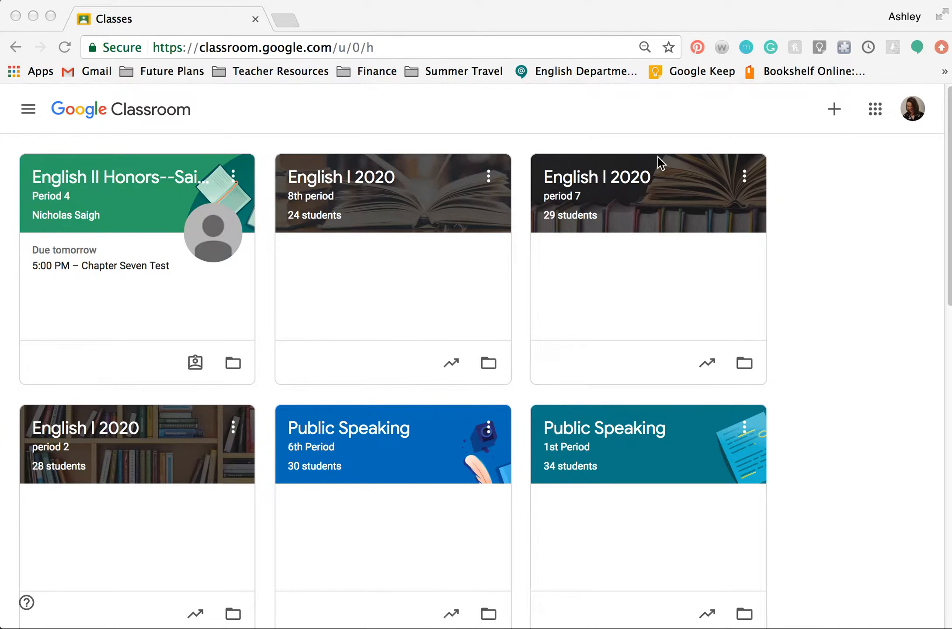
Open the Classwork page of the English I 2020 period 7 class.
left_click(567, 182)
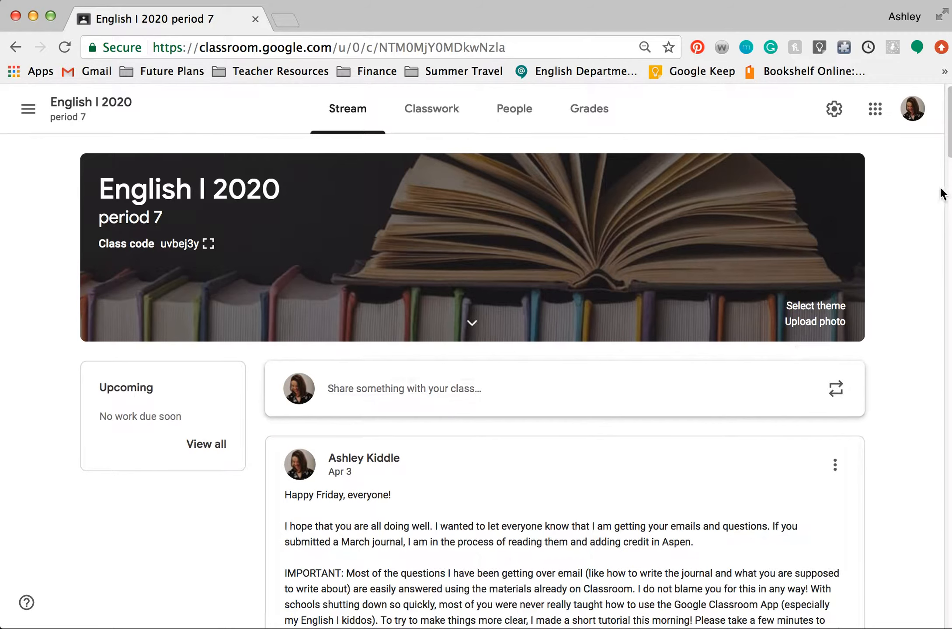
left_click_drag(945, 128, 878, 520)
left_click_drag(950, 486, 947, 87)
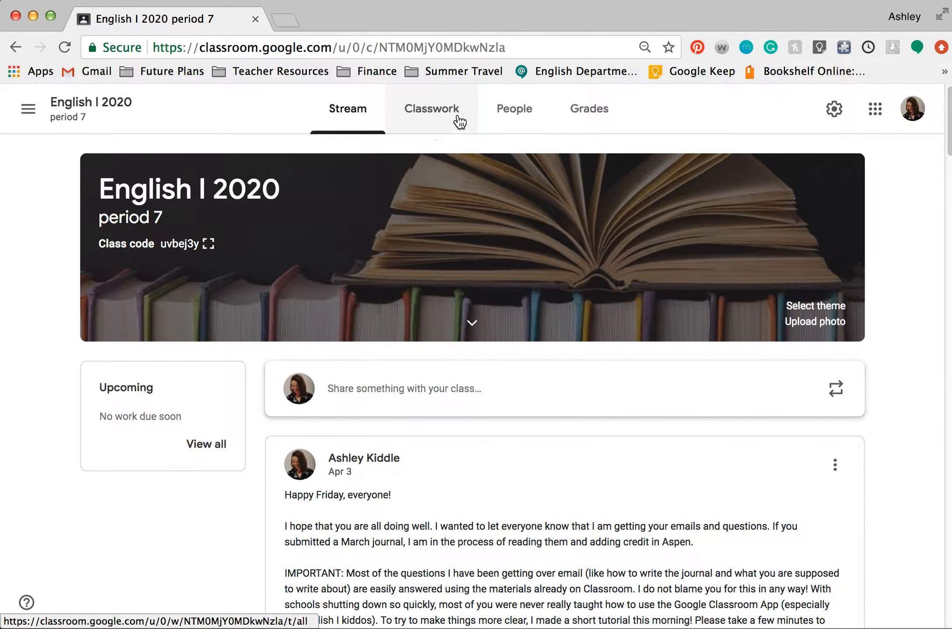
left_click(428, 115)
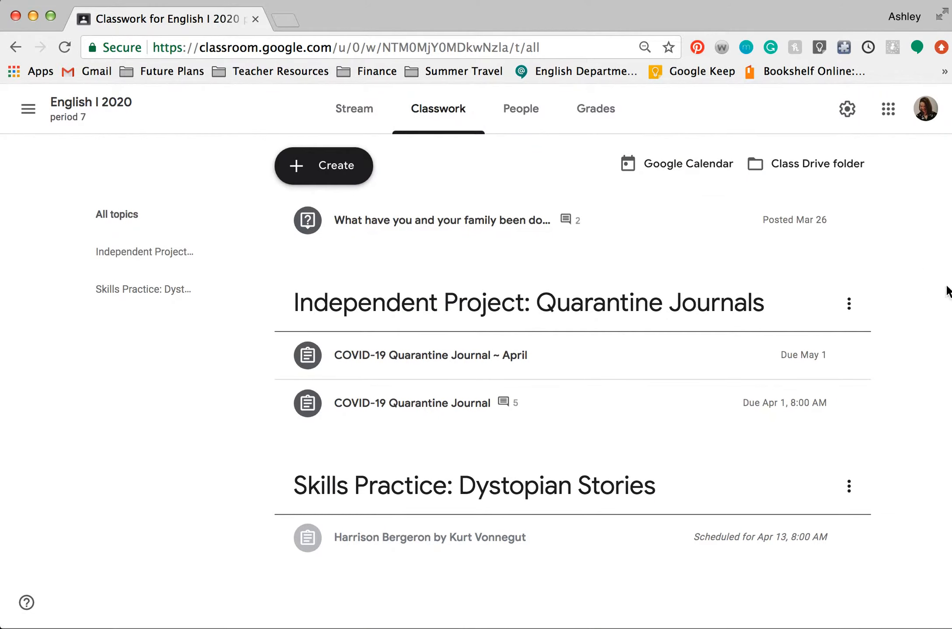
left_click(312, 166)
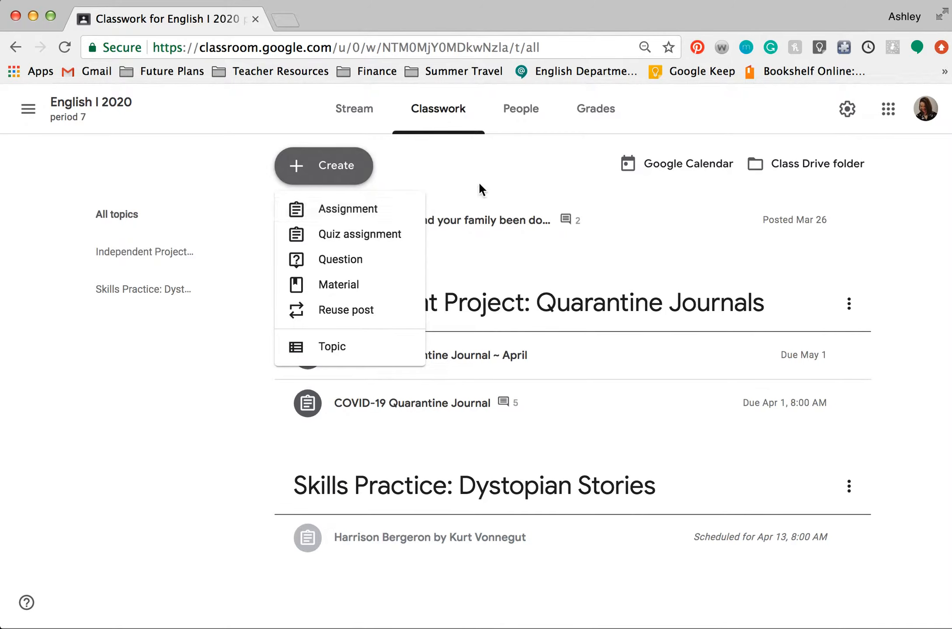
left_click(492, 163)
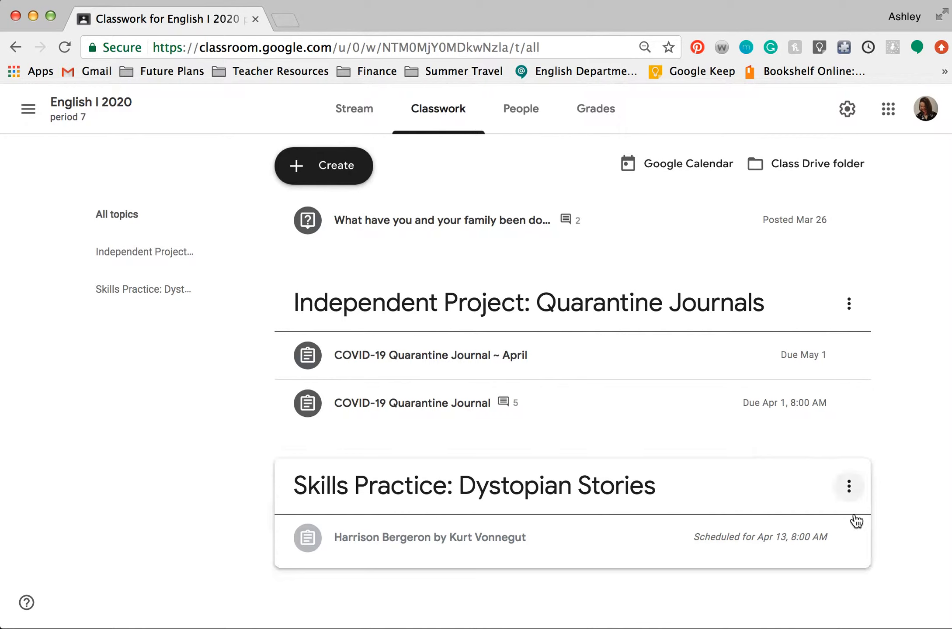
Open the scheduled "Harrison Bergeron by Kurt Vonnegut" assignment for editing and look over its attachment options.
left_click(552, 533)
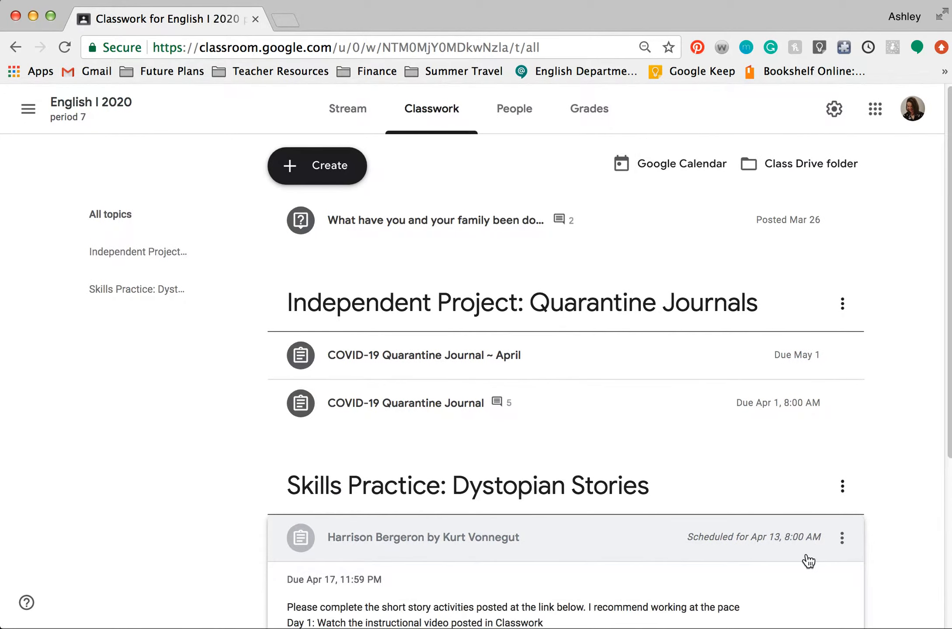
left_click(845, 540)
left_click(806, 511)
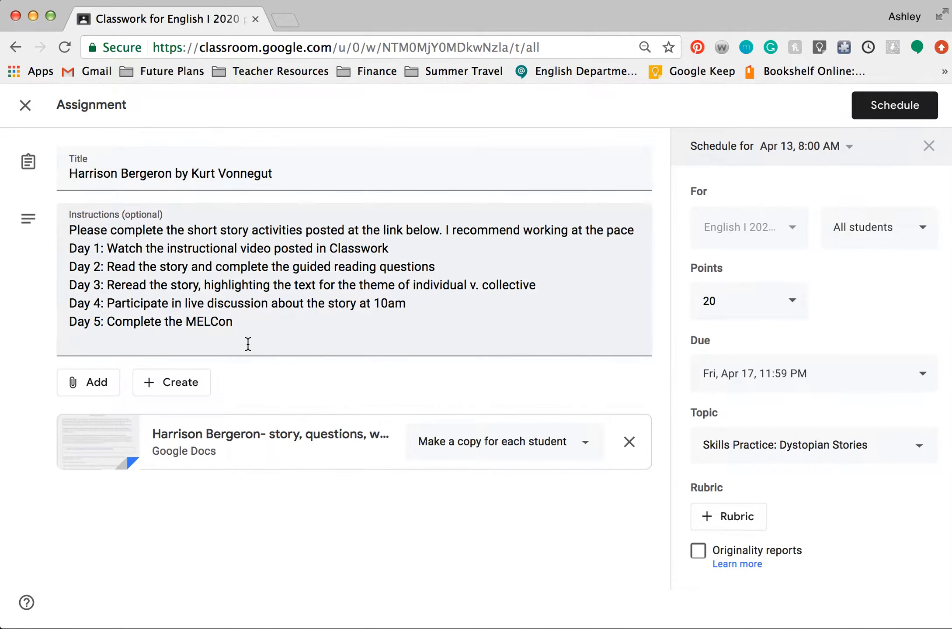
left_click(94, 388)
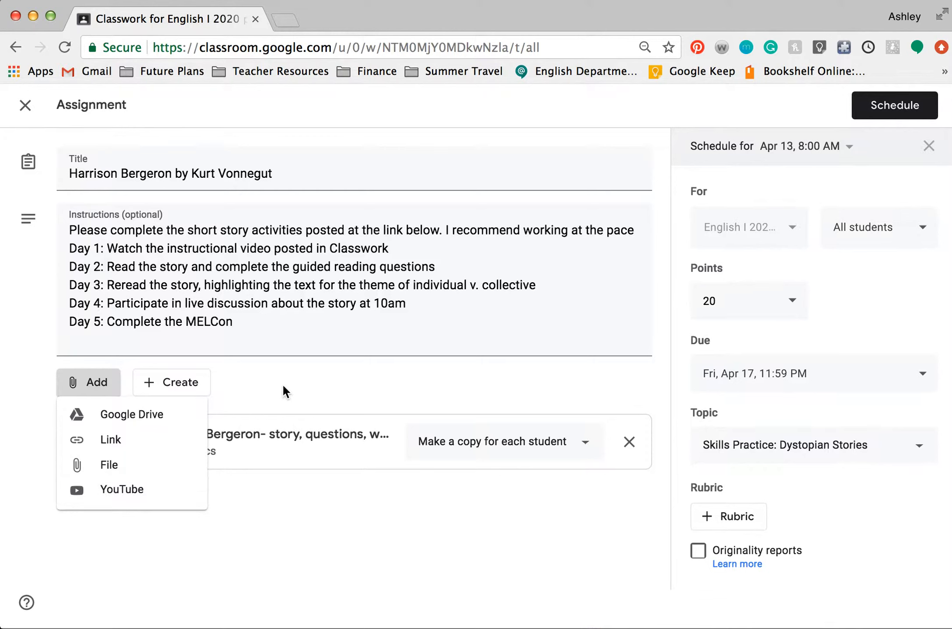
left_click(347, 350)
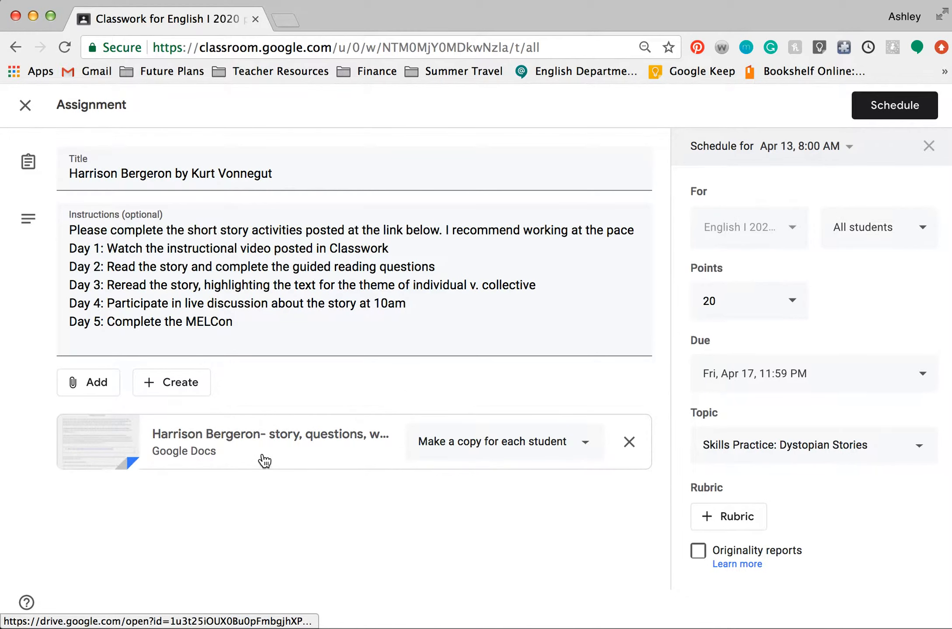
Set the attached Harrison Bergeron document to "Students can view file".
left_click(570, 450)
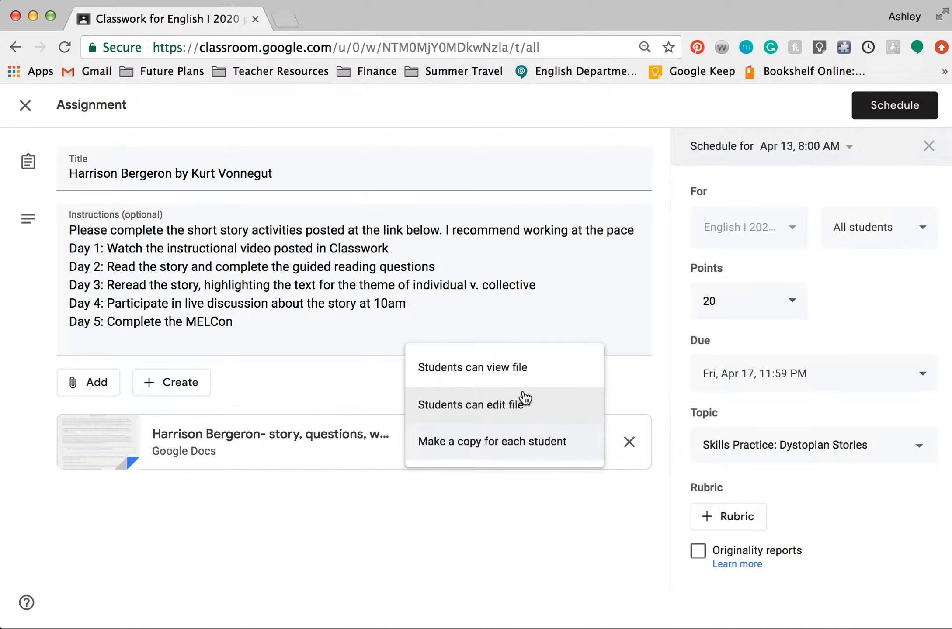
left_click(491, 368)
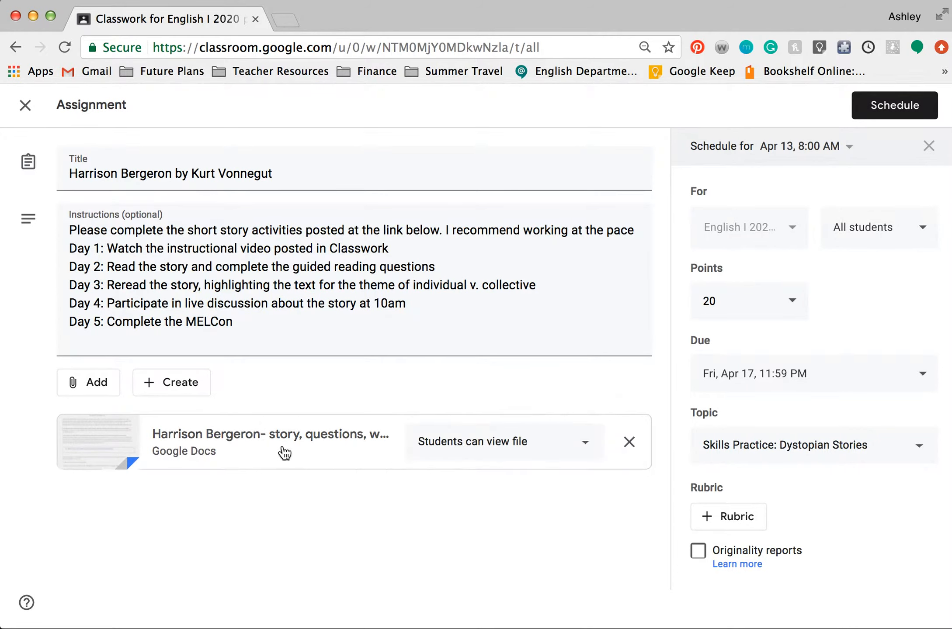
left_click(100, 384)
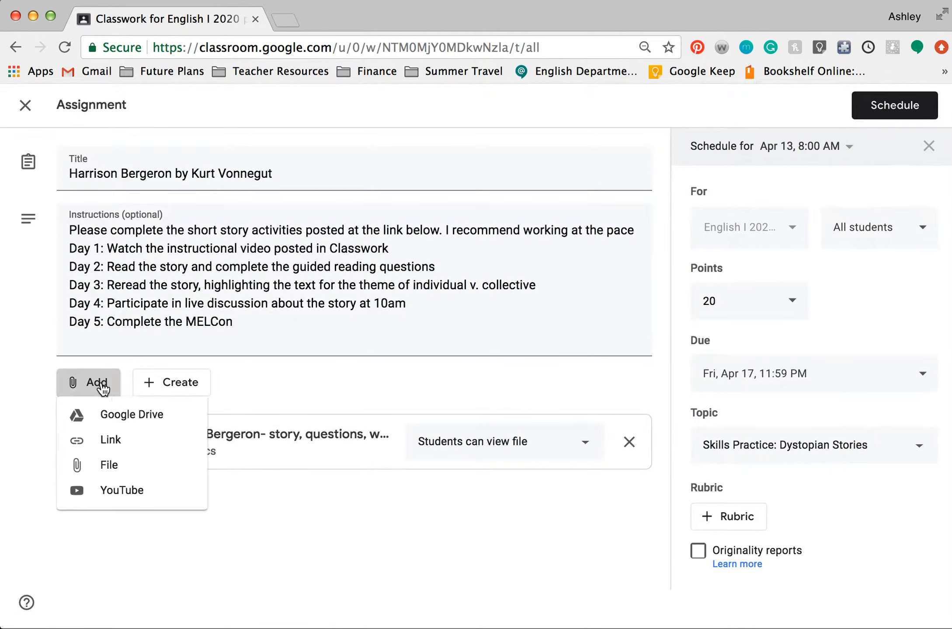
left_click(308, 402)
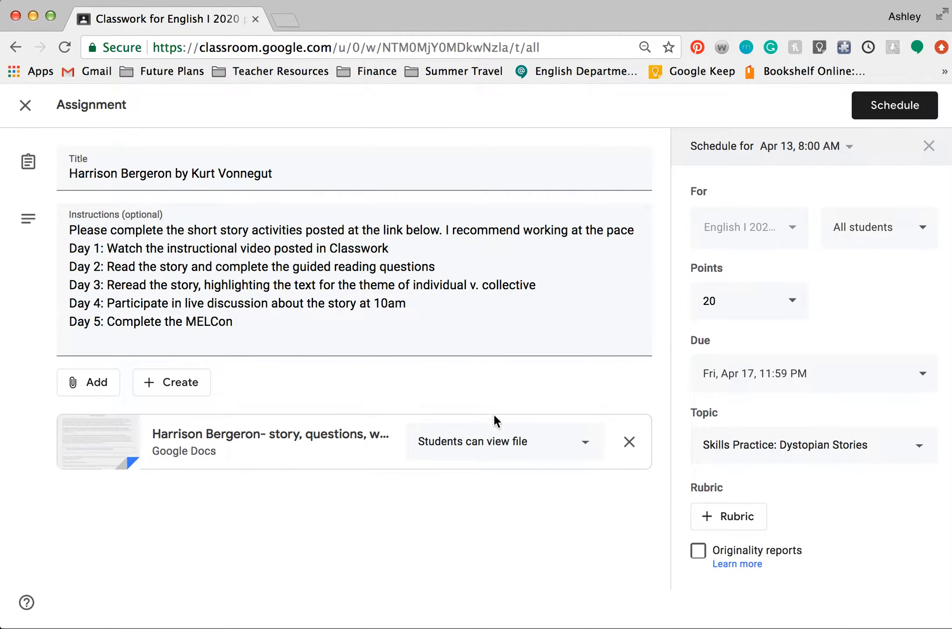
Set the attached Harrison Bergeron document to "Make a copy for each student".
left_click(553, 452)
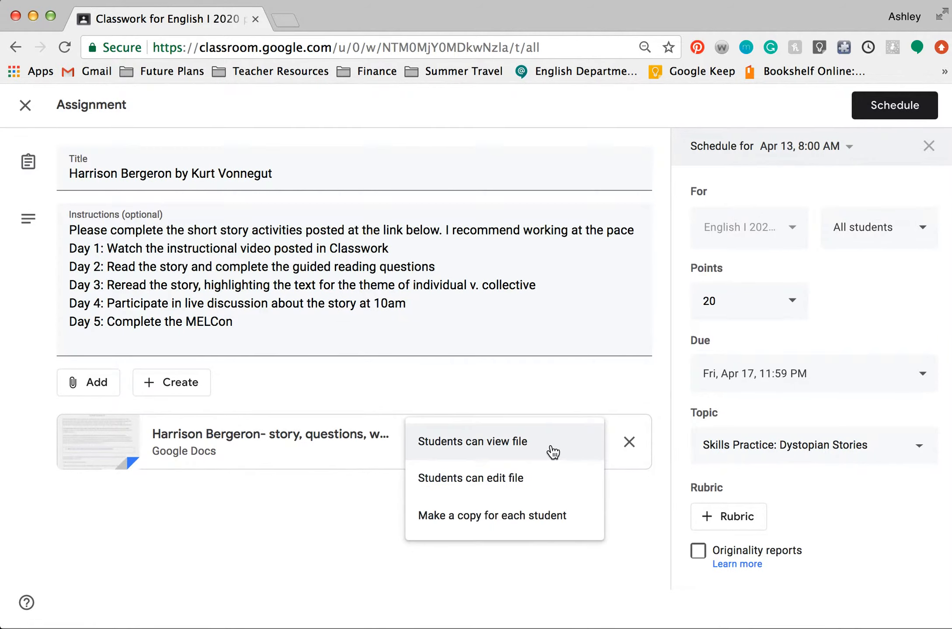
left_click(524, 521)
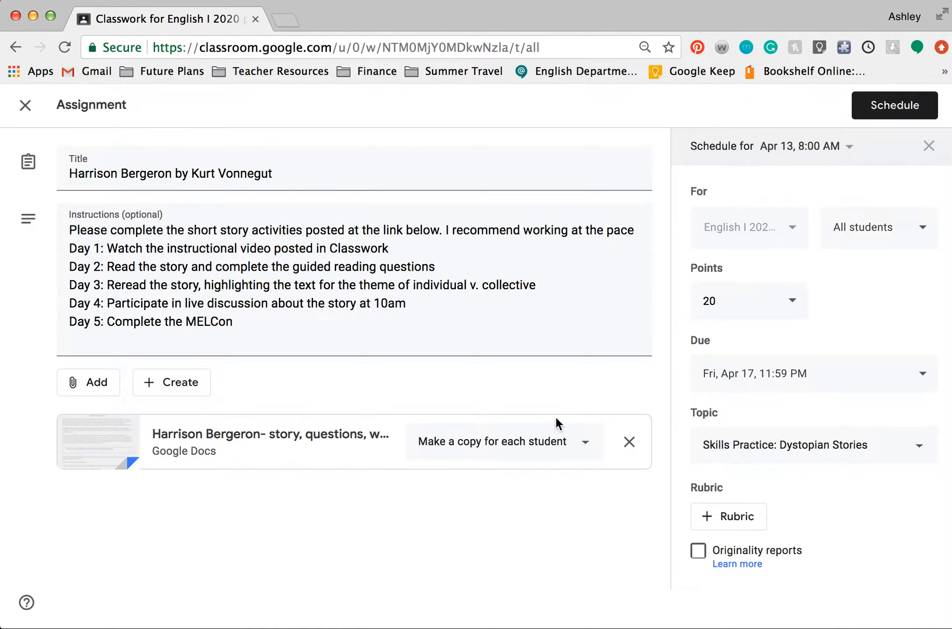
left_click(556, 440)
left_click(542, 464)
Review the assignment's scheduled date and time and save it with the Apr 13, 8:00 AM schedule.
left_click(849, 146)
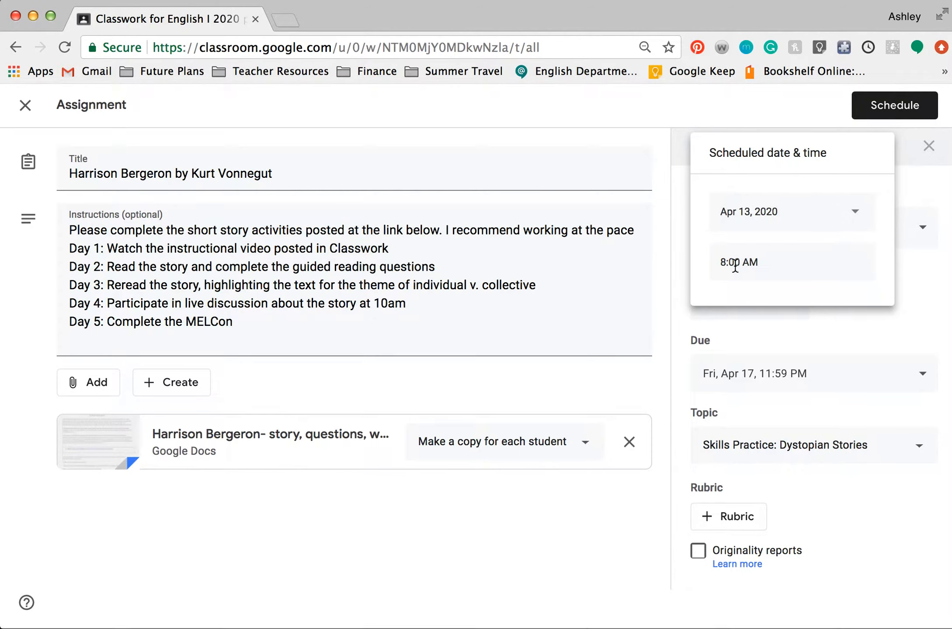
left_click(918, 180)
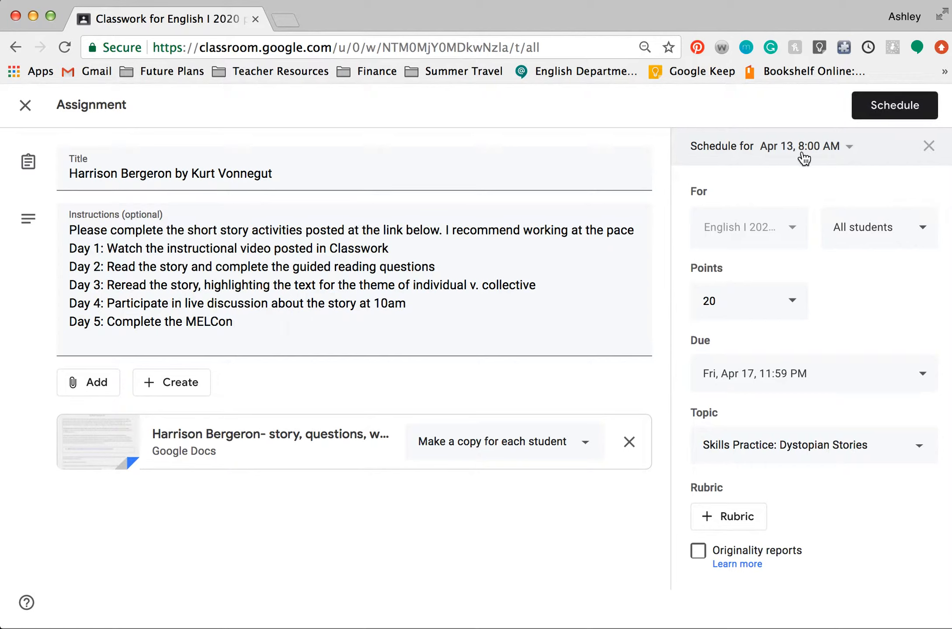
left_click(900, 112)
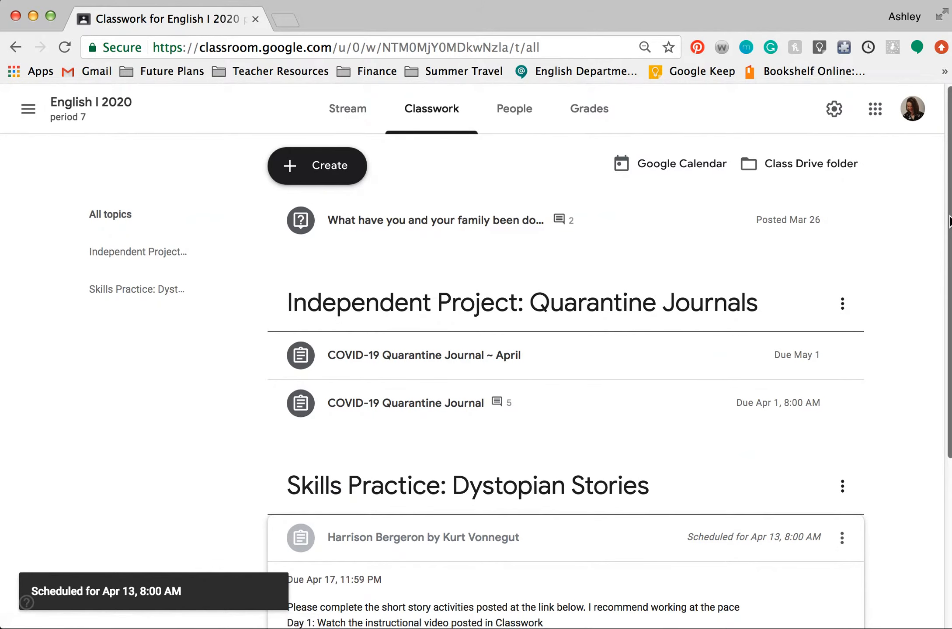
Start a new quiz assignment and try out locked mode on Chromebooks for its blank quiz.
left_click(317, 164)
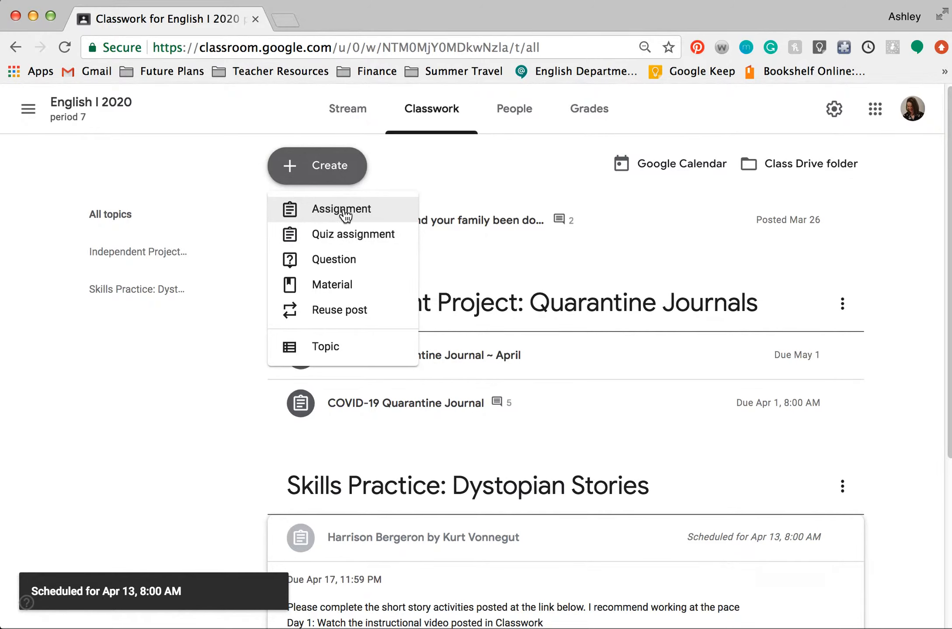
left_click(345, 236)
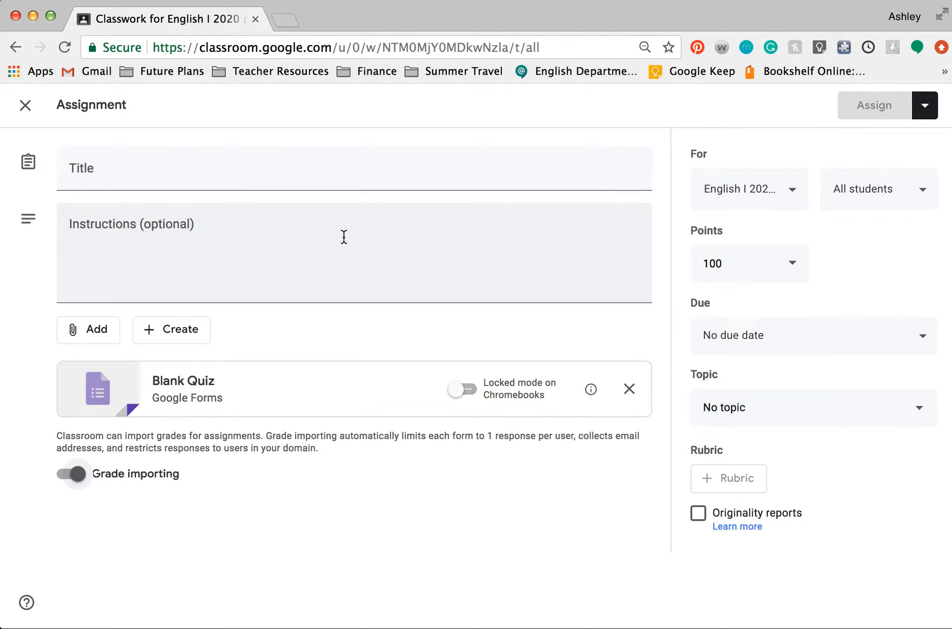
left_click(250, 166)
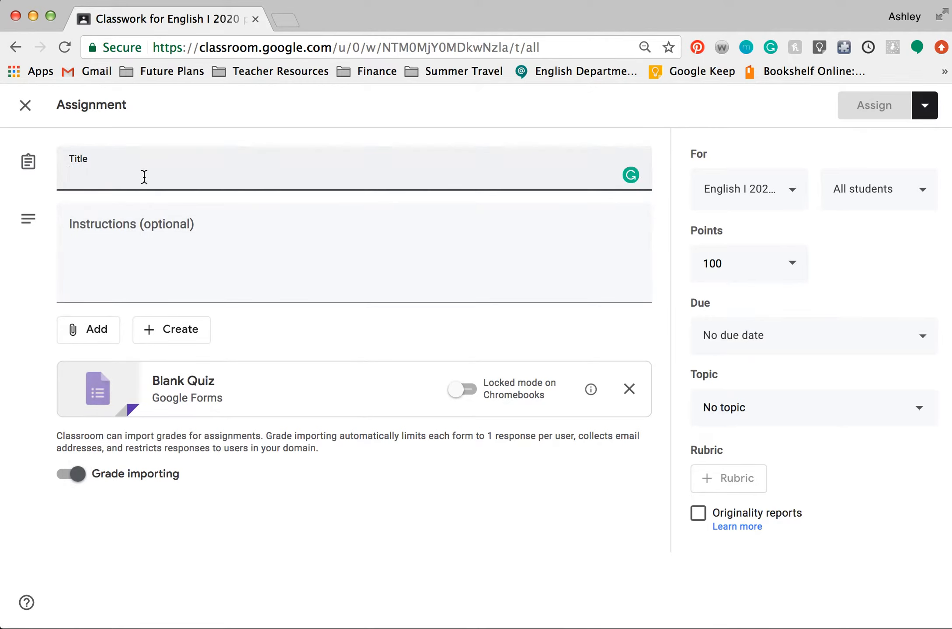
left_click(162, 260)
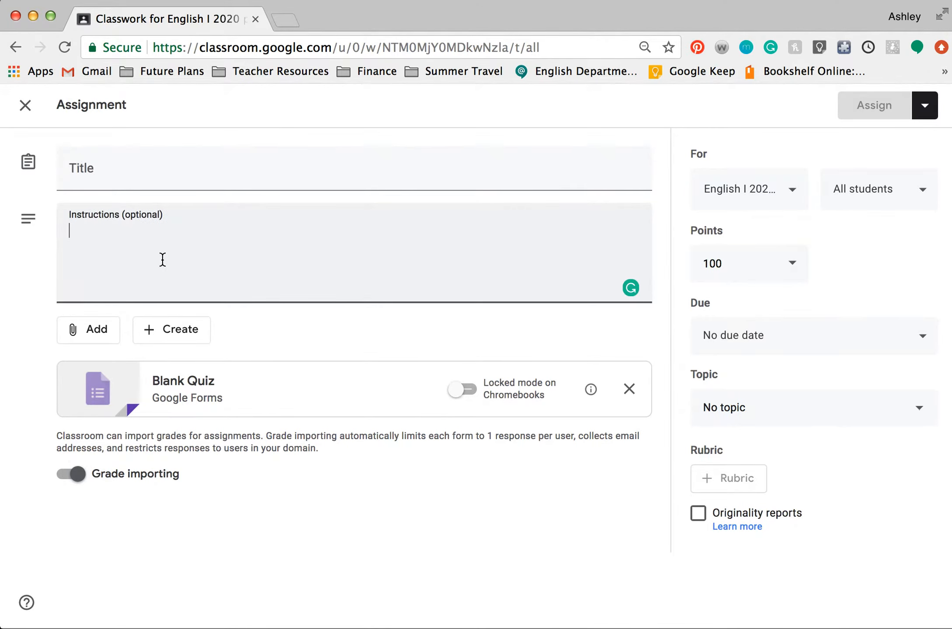
left_click(273, 329)
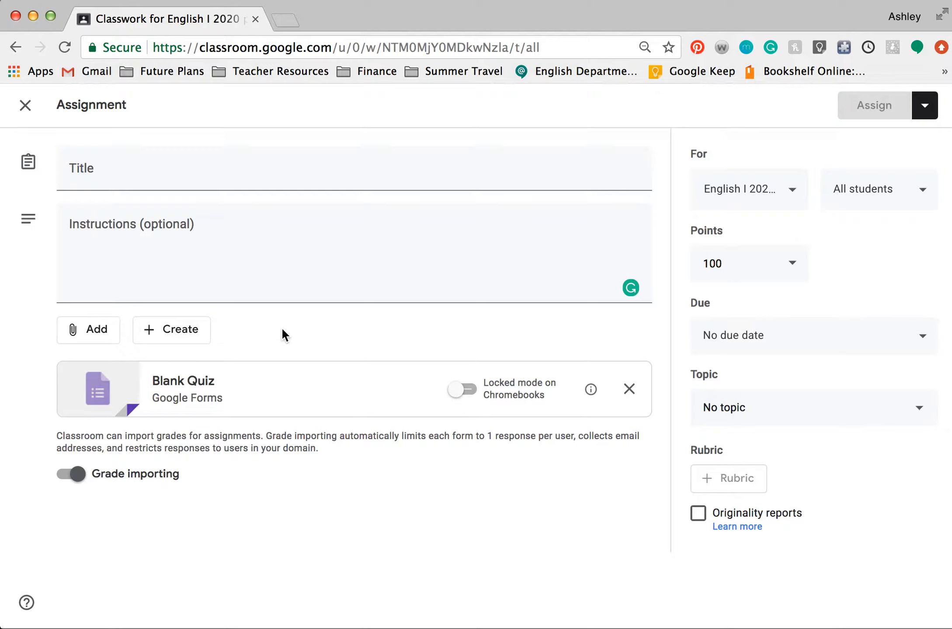
left_click(457, 397)
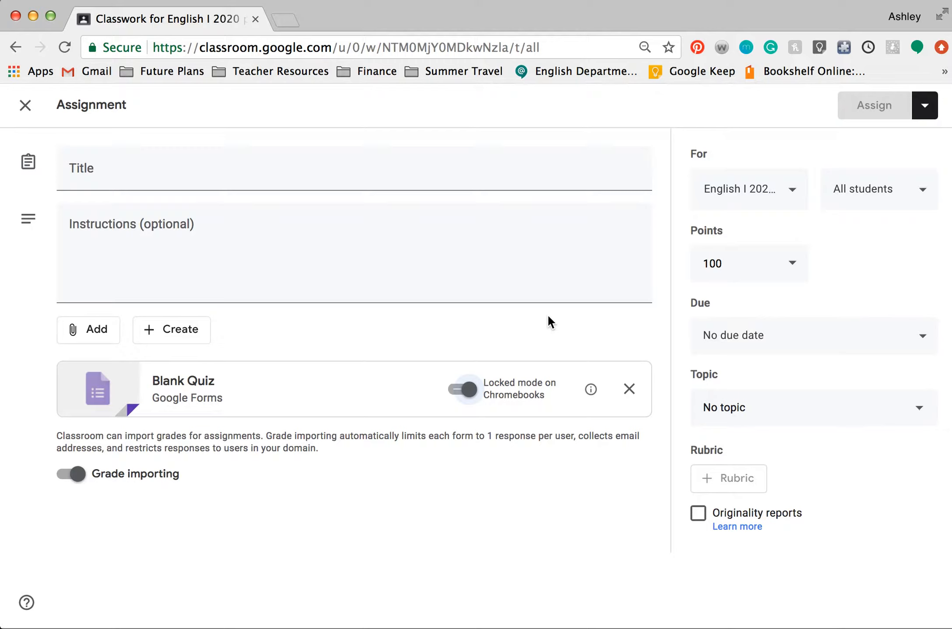
left_click(469, 390)
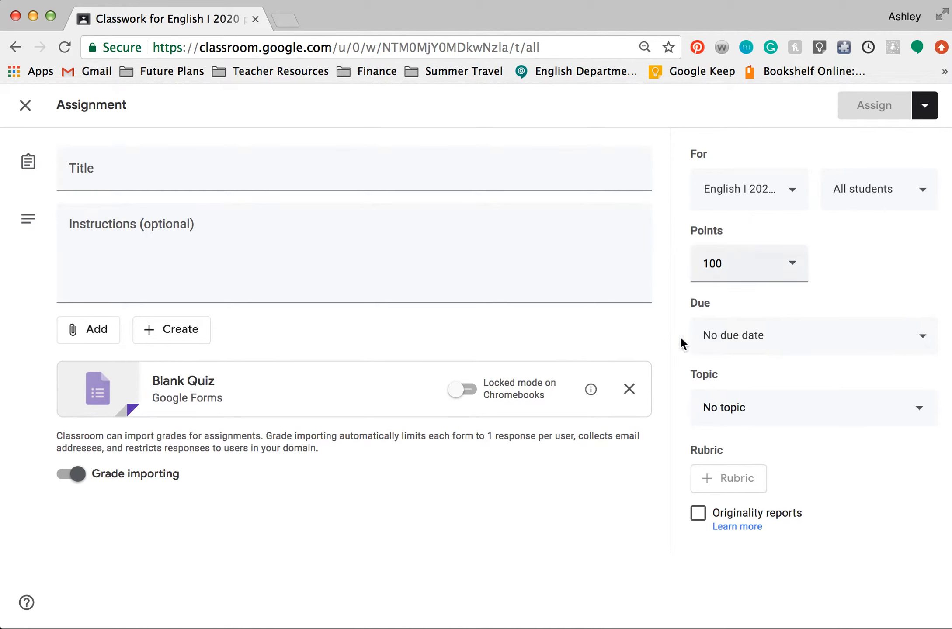
Add the English I 2020 8th period and period 2 classes to the quiz assignment, and close it without assigning.
left_click(786, 209)
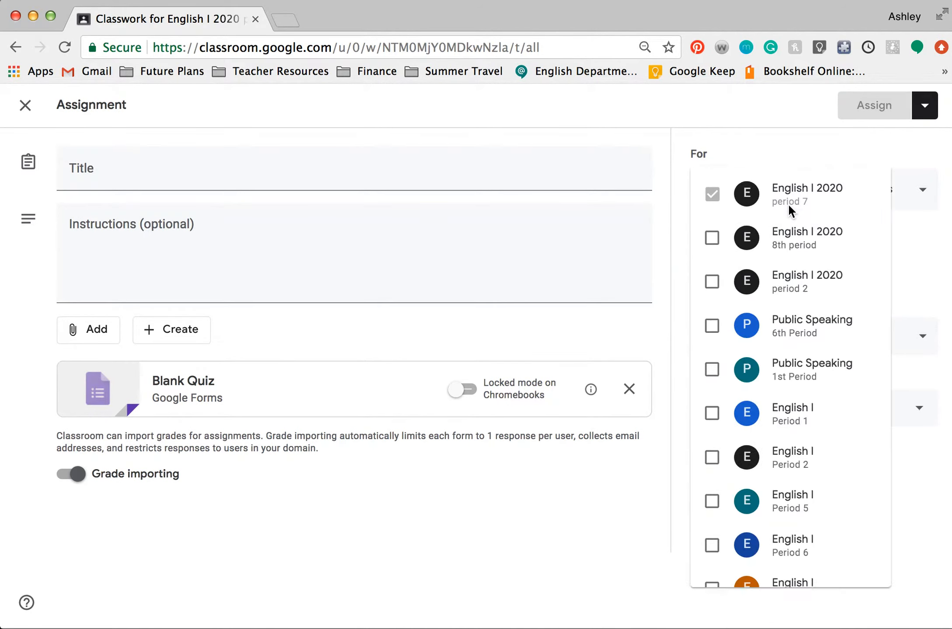
left_click(713, 241)
left_click(712, 281)
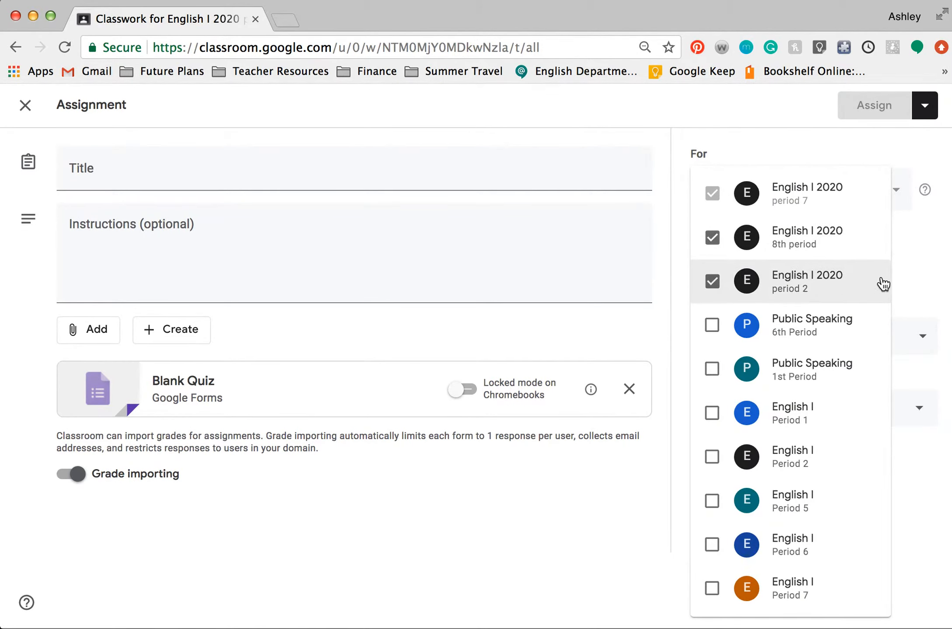
left_click(929, 254)
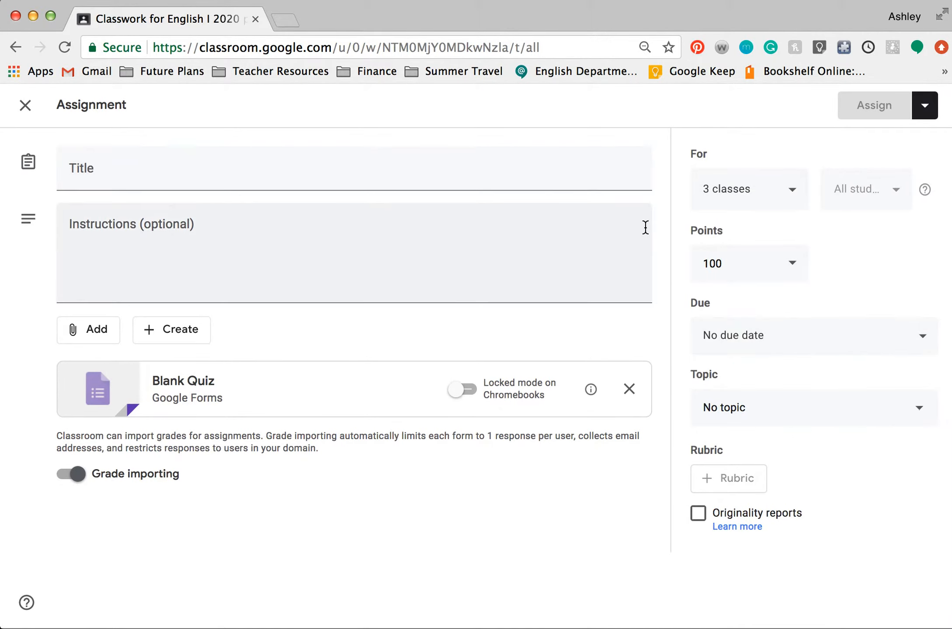
left_click(26, 105)
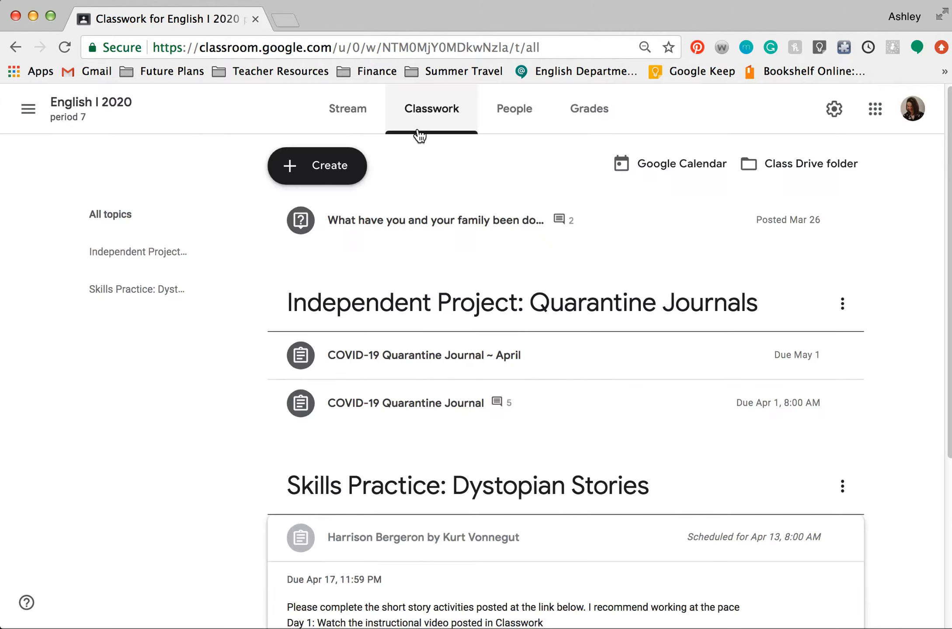
Create a short-answer question reading "Do you think that society is truly equal in our short story this week?".
left_click(327, 166)
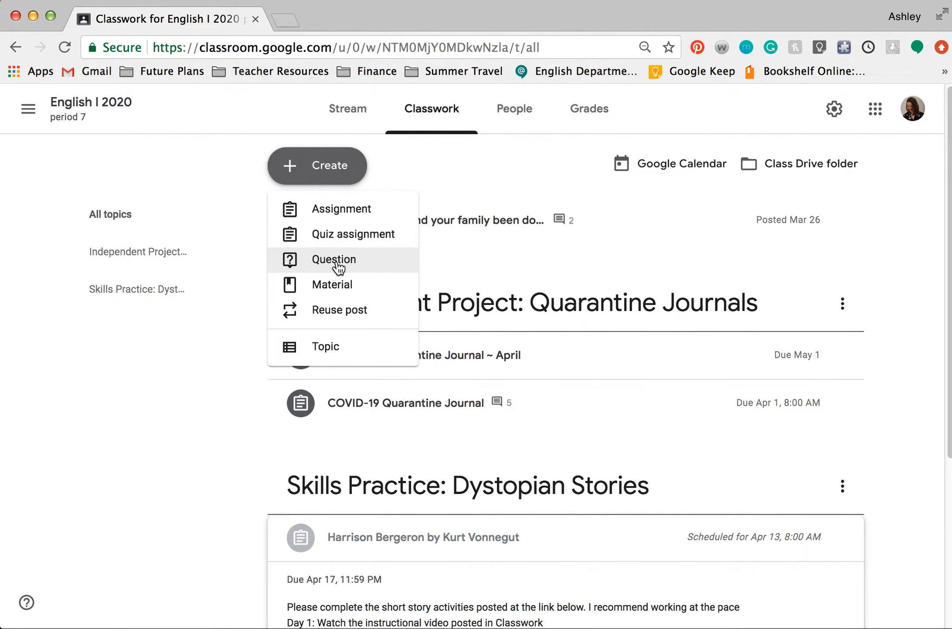
left_click(338, 263)
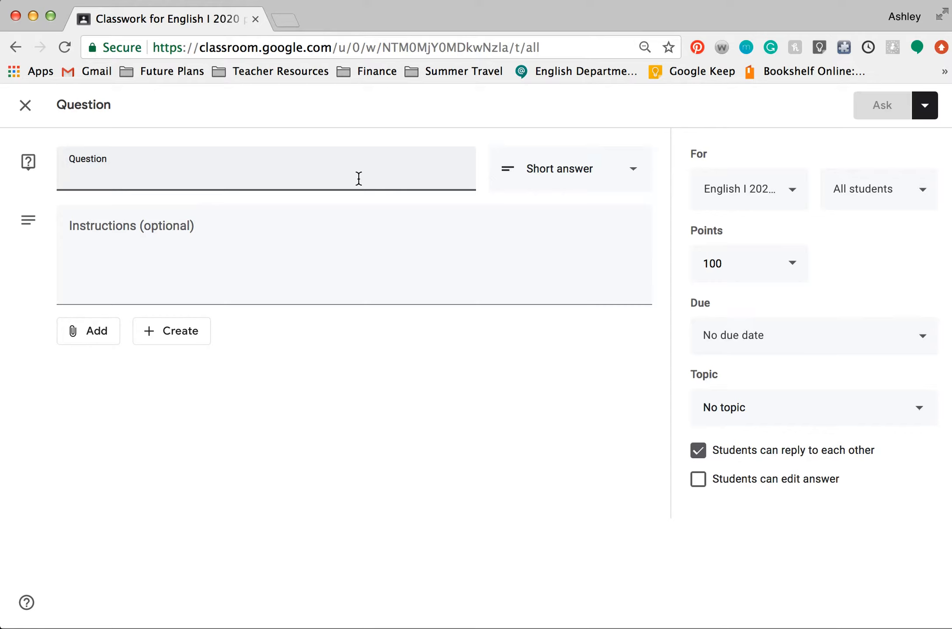
type("Do you think that society is truly")
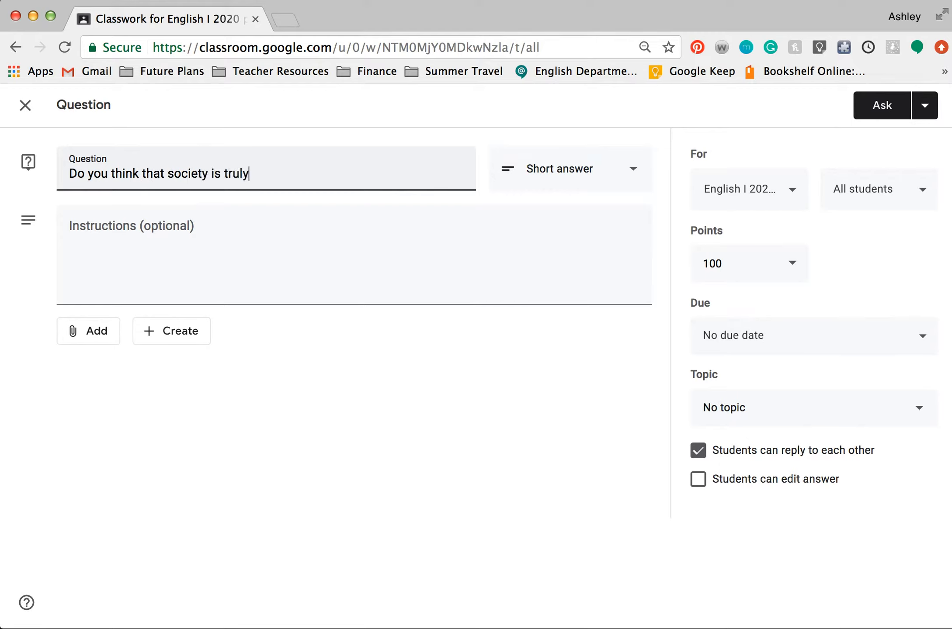
type(" equal in our")
type(" short story this w")
type("eeee")
key("BackSpace")
key("BackSpace")
type("k?")
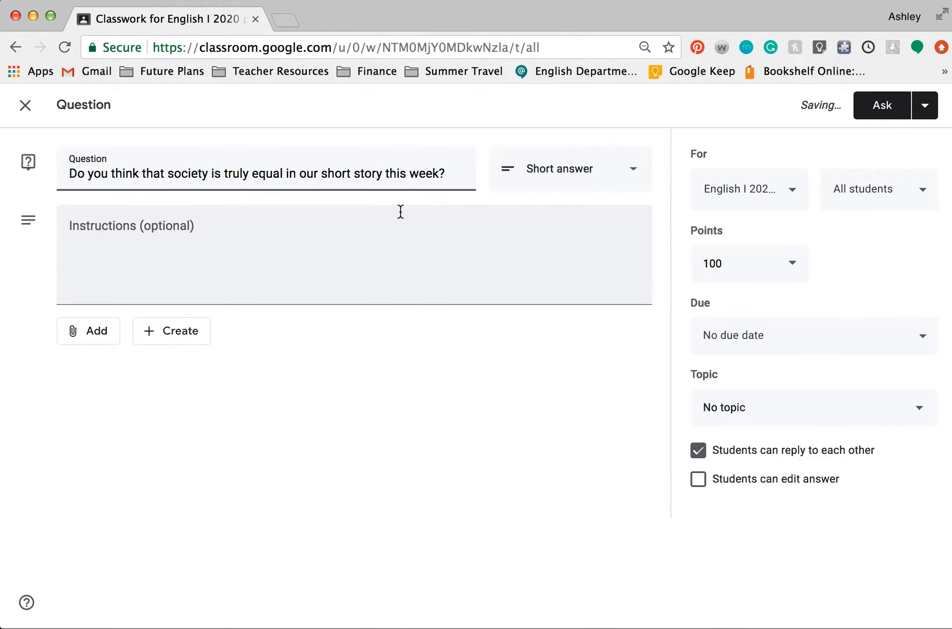
left_click(629, 163)
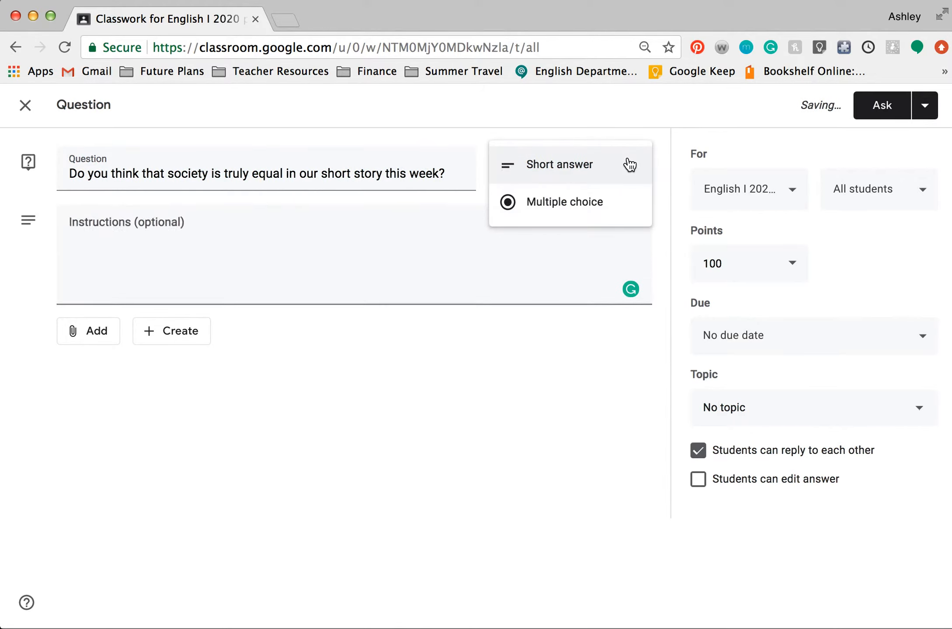
left_click(308, 258)
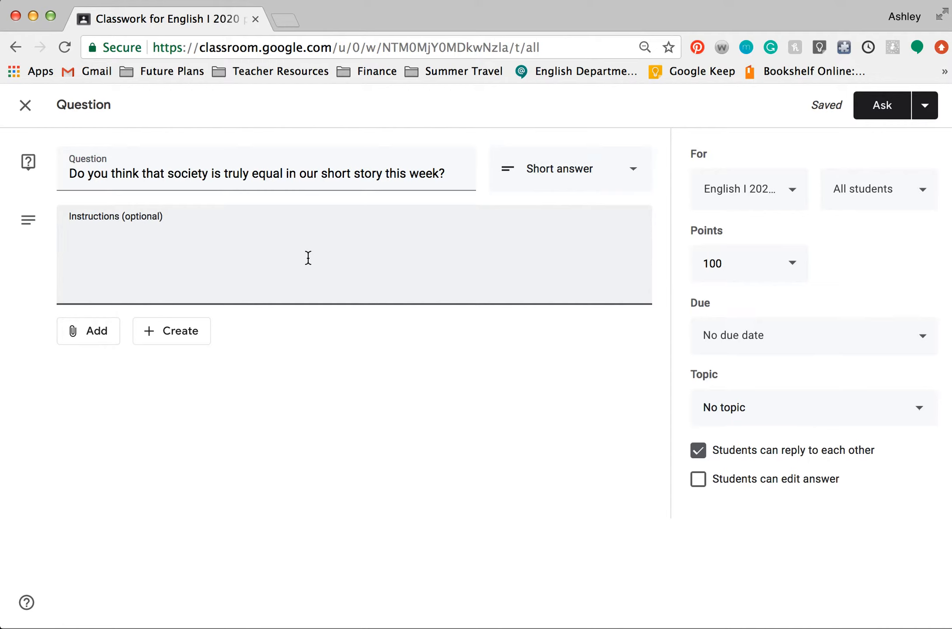
Look over the question type choices and a blank material's fields and attachment options, and close the material without posting.
left_click(636, 177)
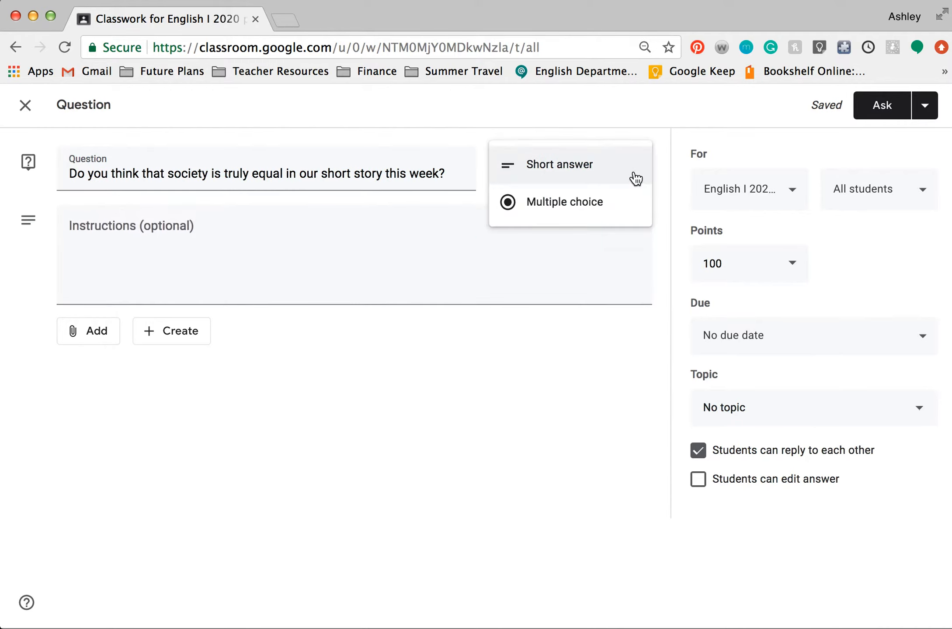
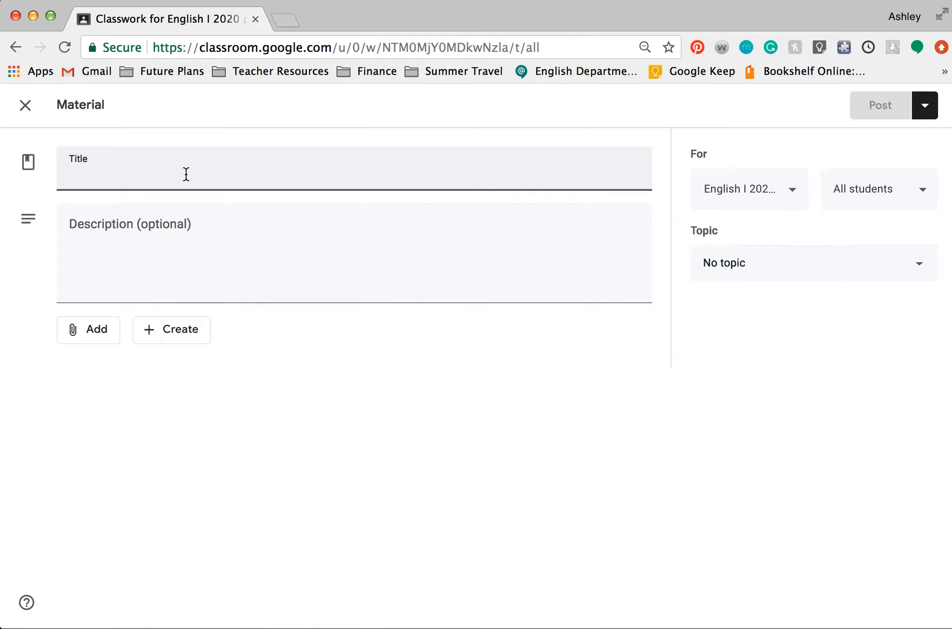
left_click(111, 268)
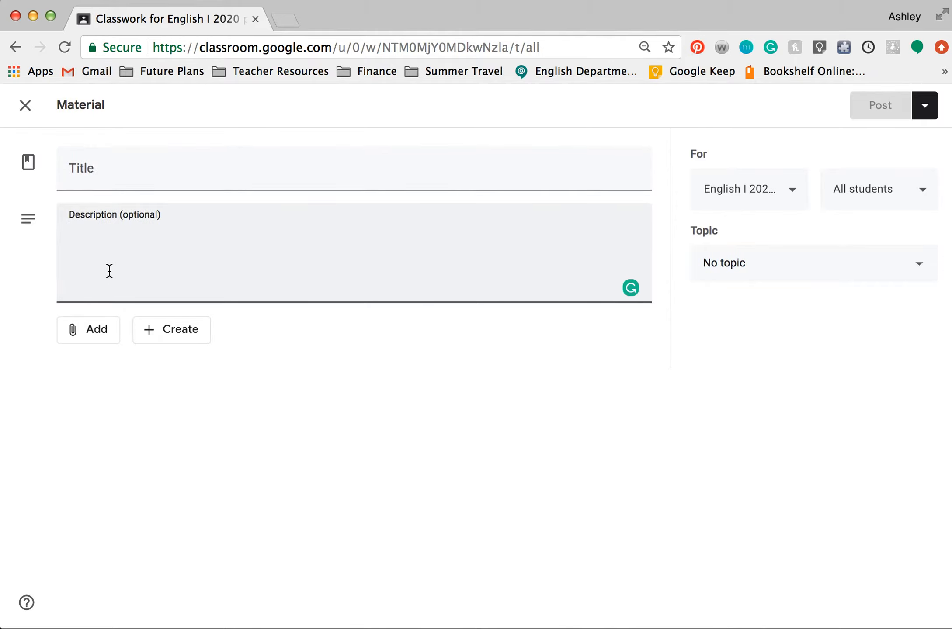
left_click(84, 331)
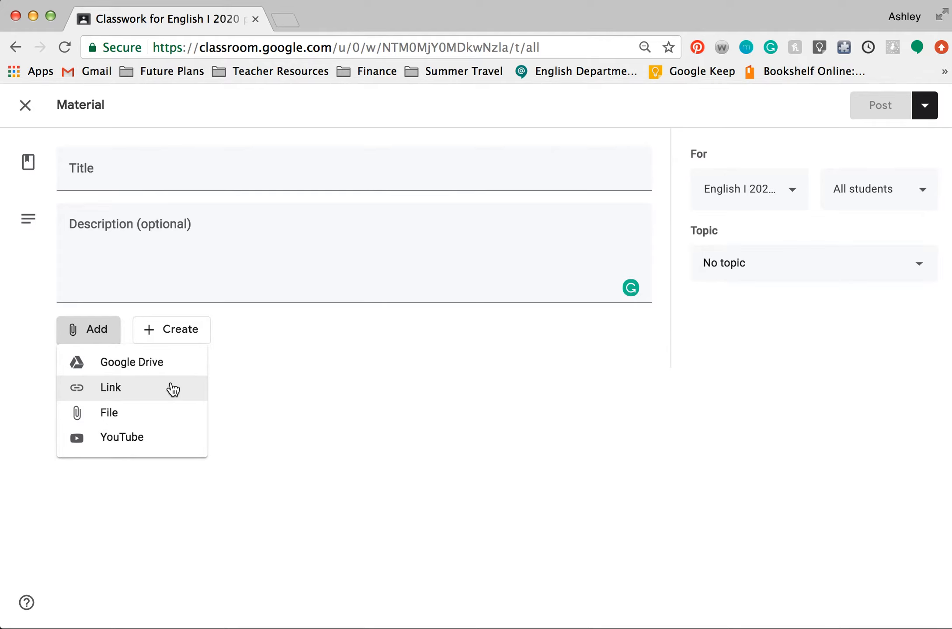
left_click(166, 255)
left_click(160, 173)
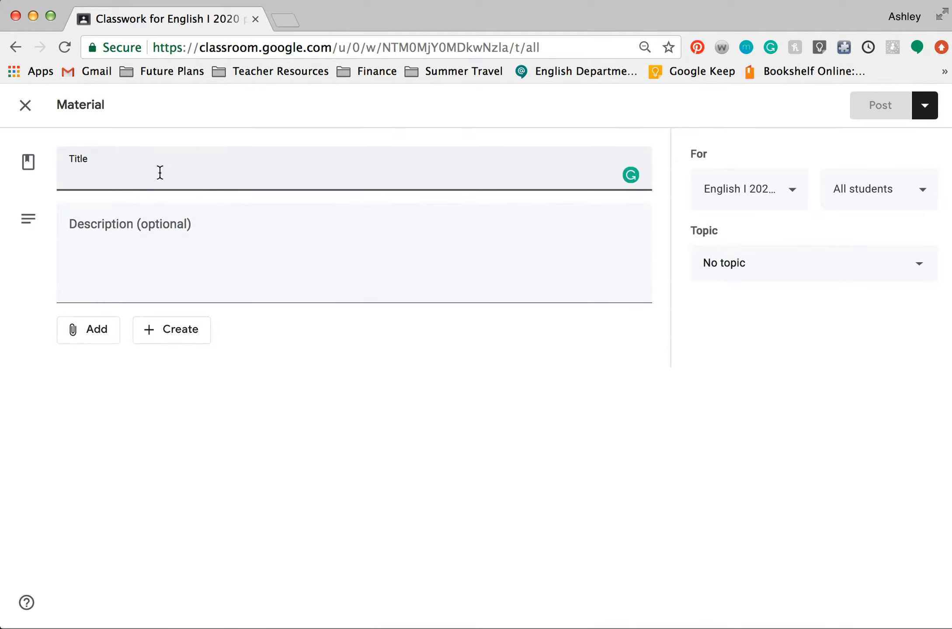
left_click(339, 363)
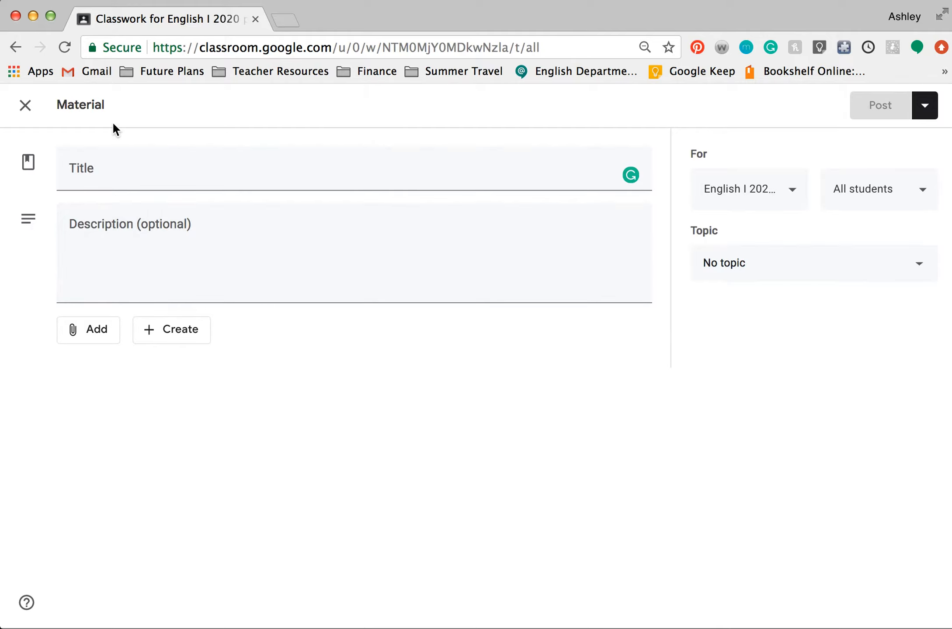
left_click(33, 115)
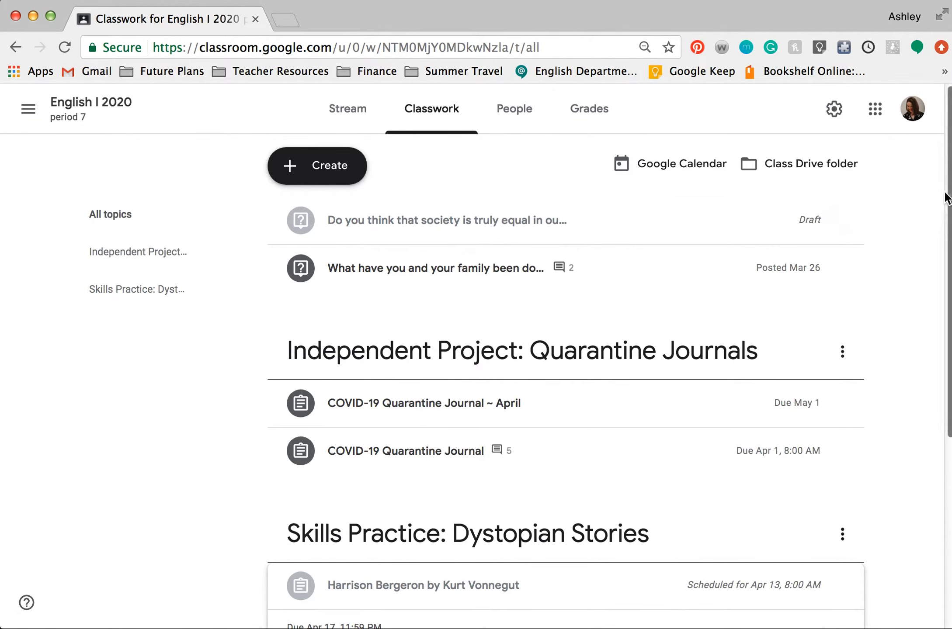
Switch to the Public Speaking 6th Period class and open its classwork.
left_click(325, 168)
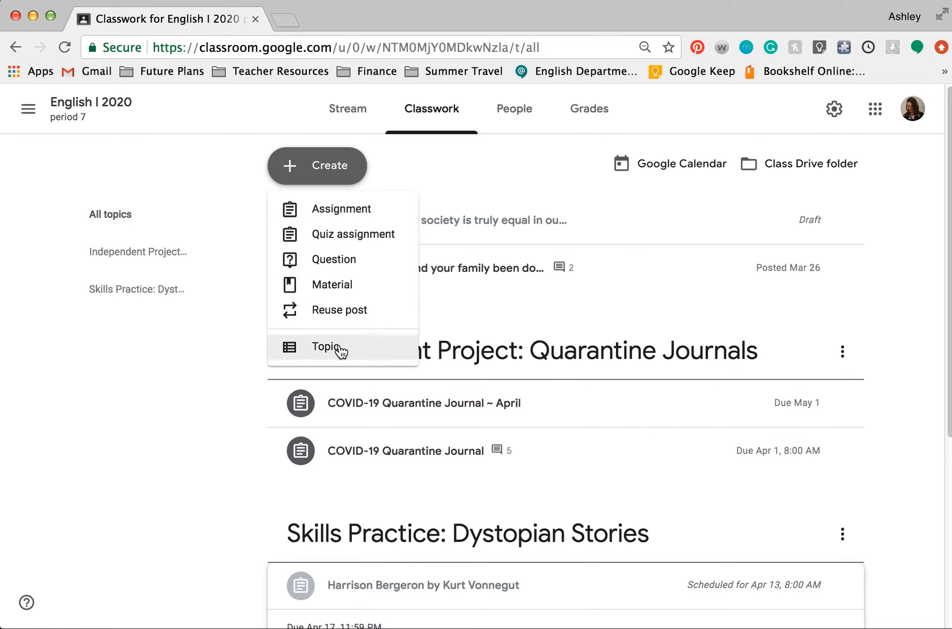
left_click(494, 151)
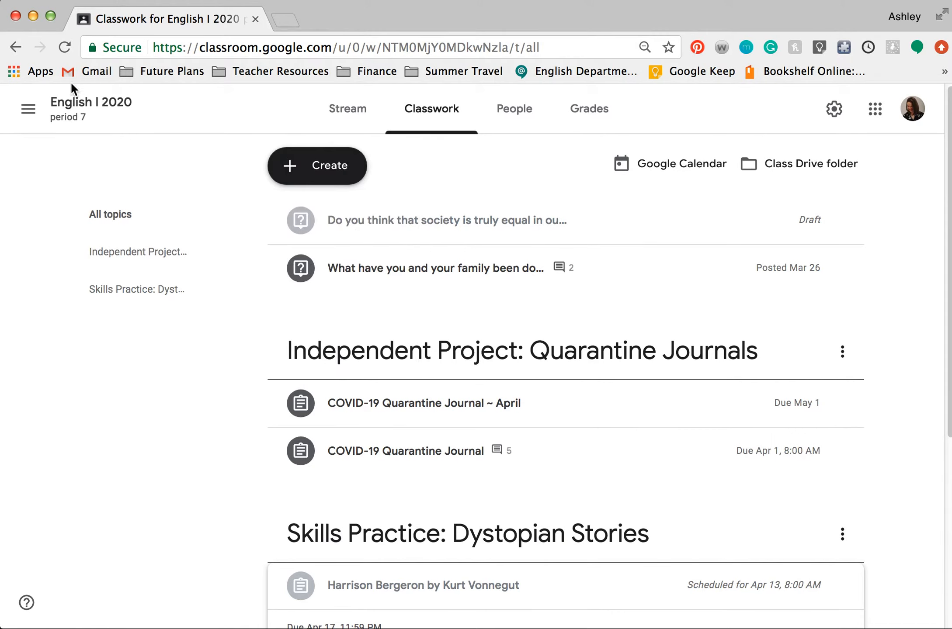
left_click(17, 118)
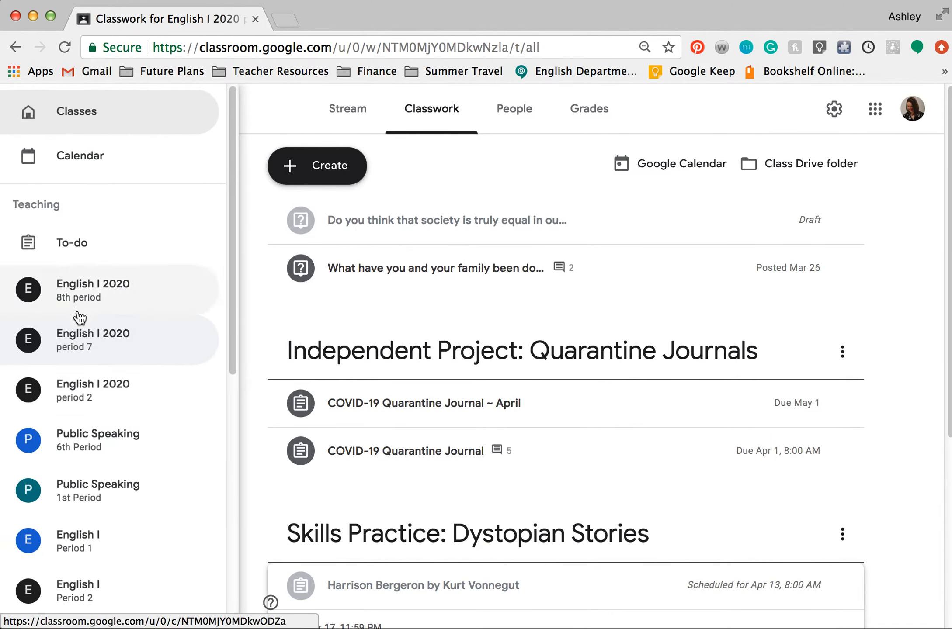
left_click(101, 453)
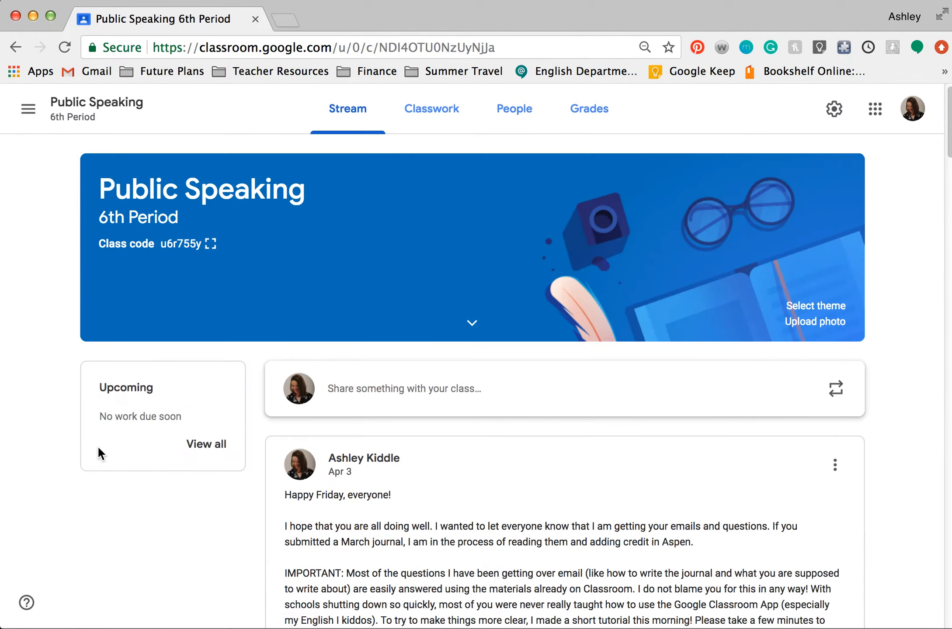
left_click(428, 113)
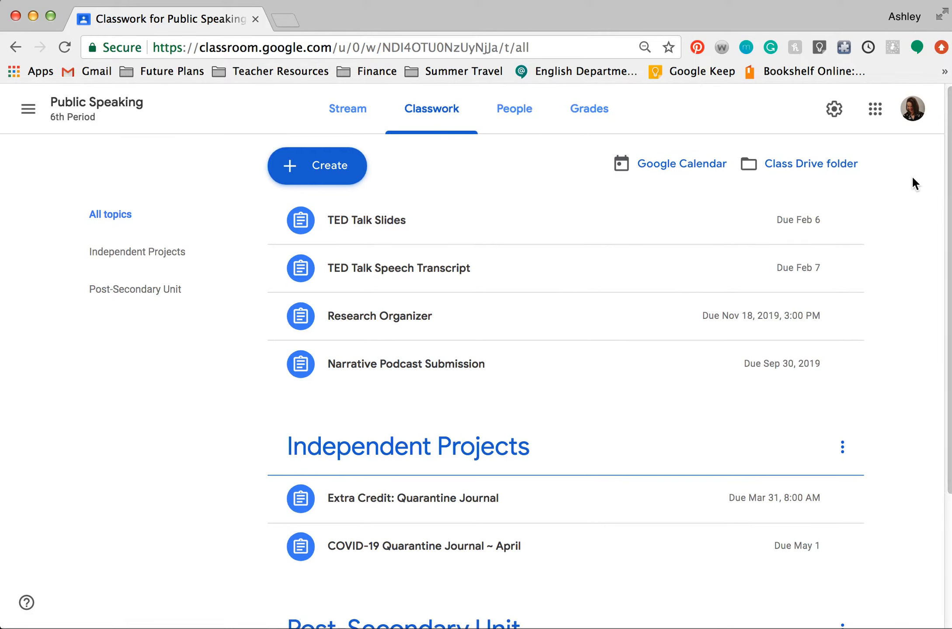
Look through the Public Speaking classwork, comparing the assignments without a topic with those grouped under topics.
scroll(928, 332, "down", 3)
scroll(901, 419, "down", 1)
scroll(947, 240, "up", 4)
scroll(917, 334, "down", 3)
scroll(913, 367, "down", 1)
scroll(912, 367, "up", 4)
scroll(912, 280, "down", 2)
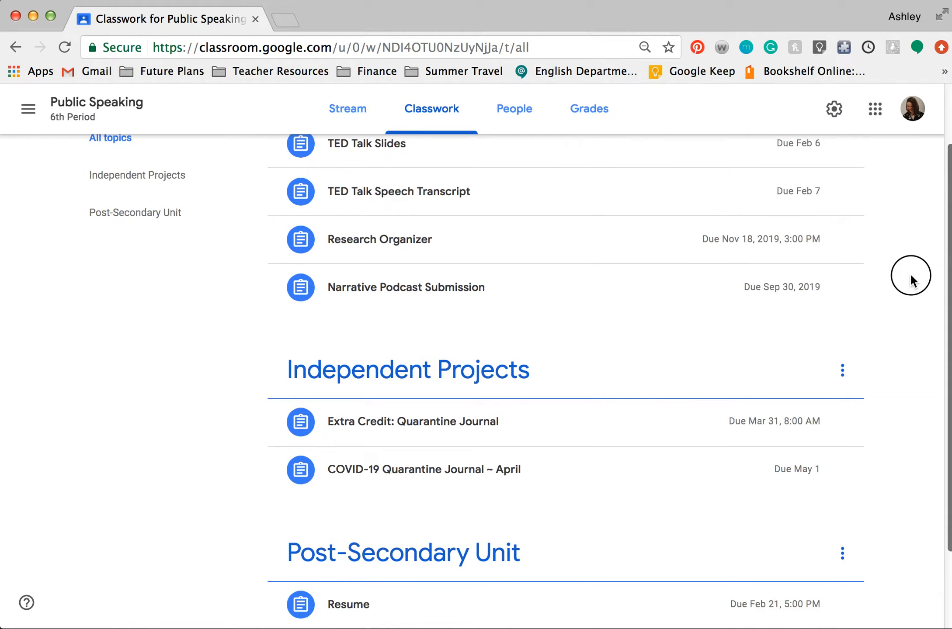
scroll(910, 273, "down", 2)
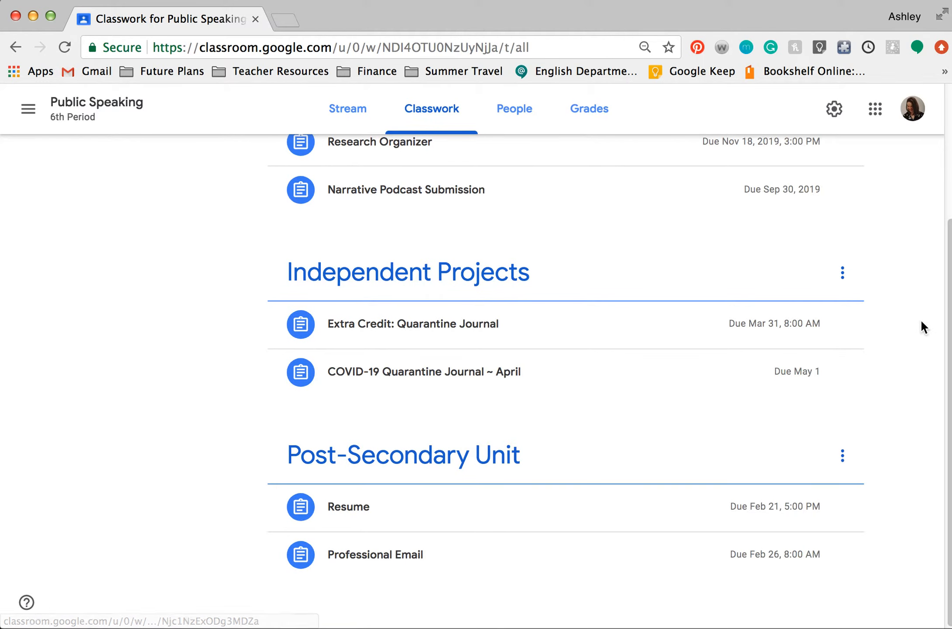
left_click_drag(944, 325, 944, 201)
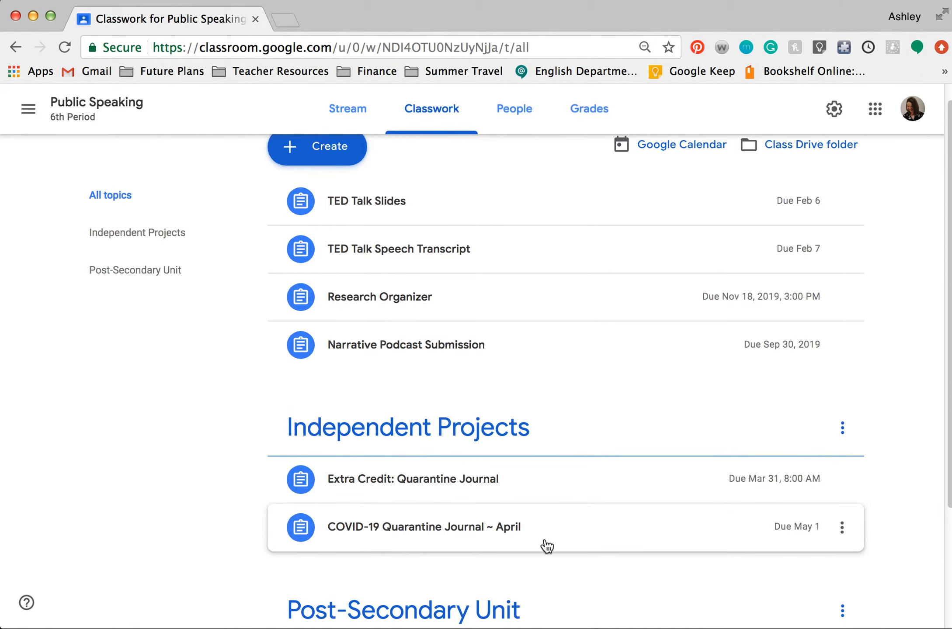
scroll(943, 264, "up", 1)
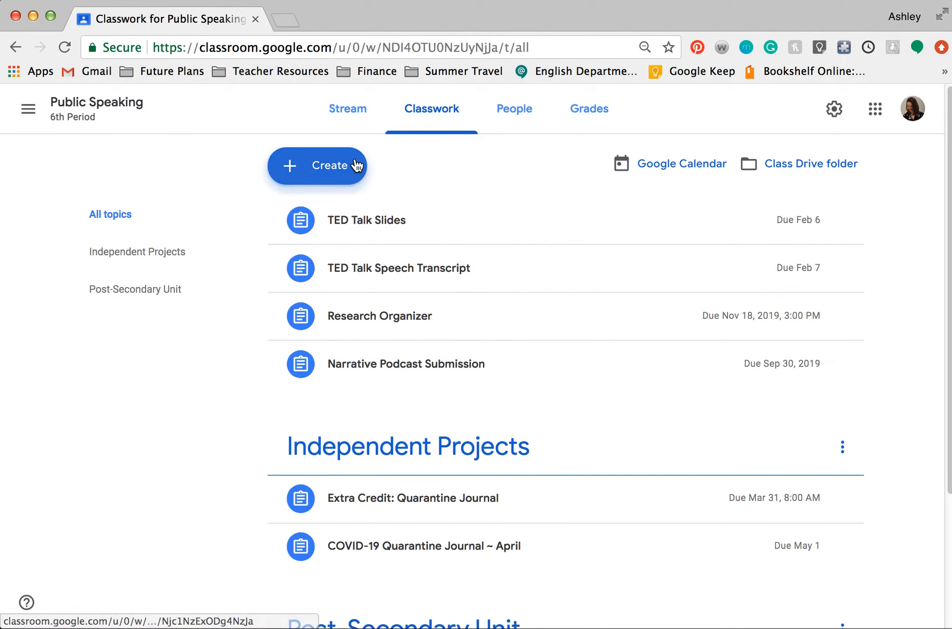
Add a topic named "Ted Talks" and move the TED Talk Speech Transcript and TED Talk Slides assignments into it.
left_click(318, 176)
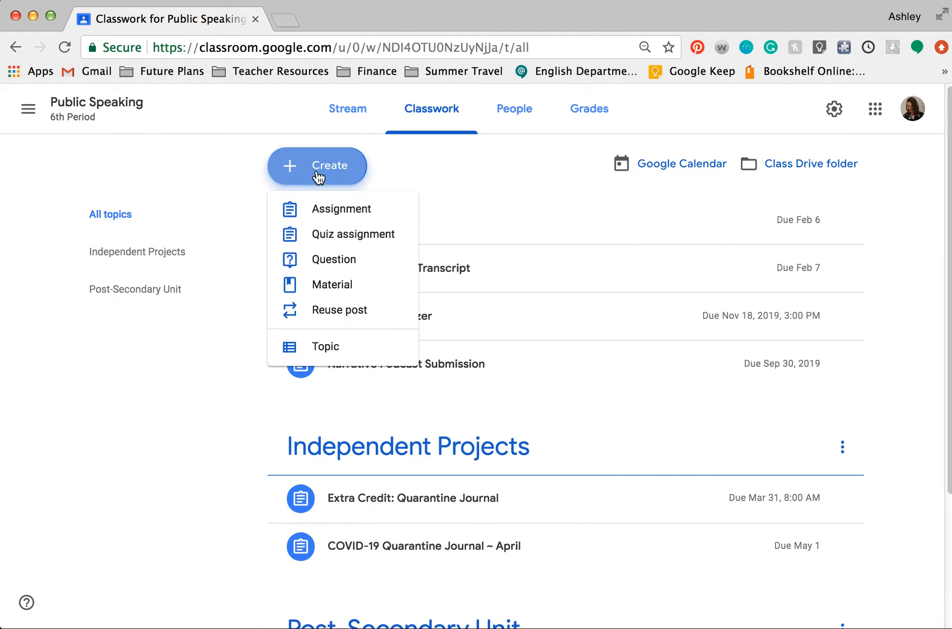
left_click(321, 348)
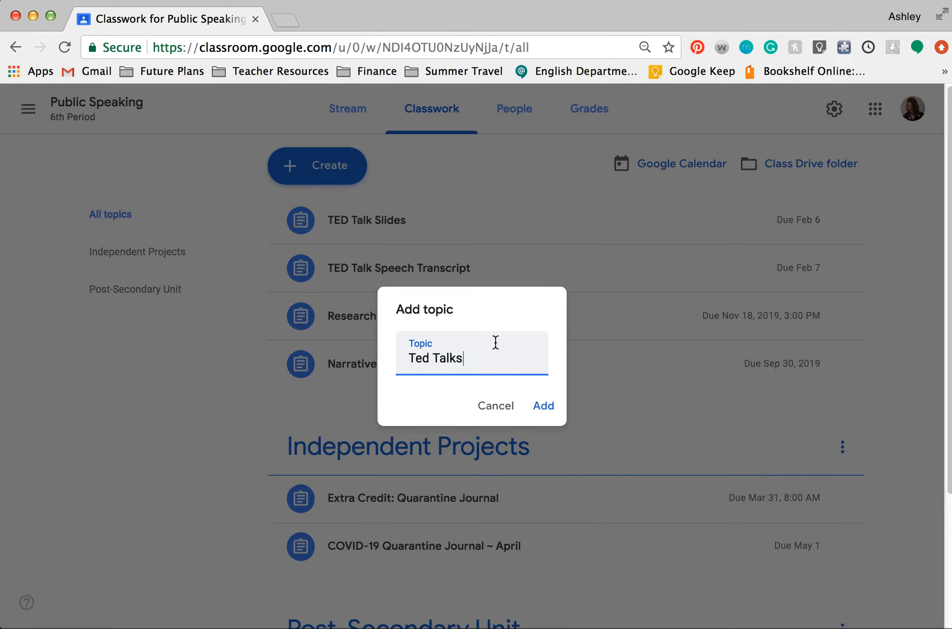
left_click(552, 406)
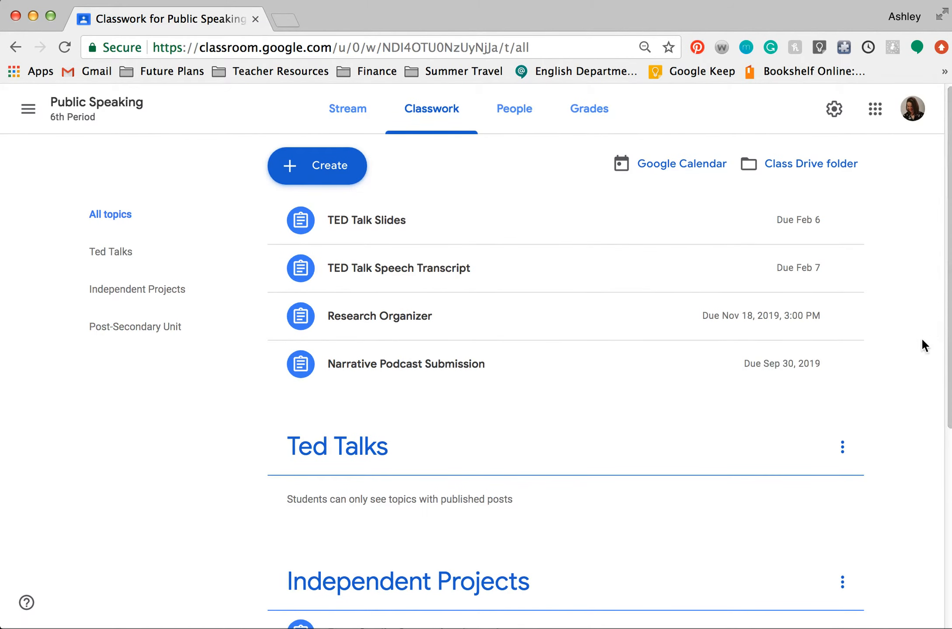
left_click_drag(389, 274, 401, 450)
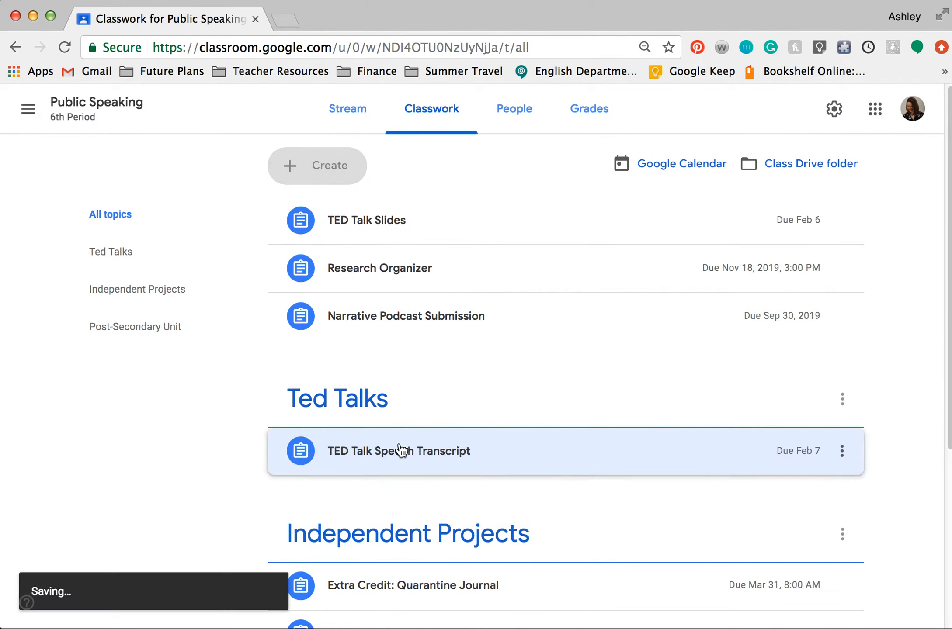
left_click_drag(399, 217, 419, 398)
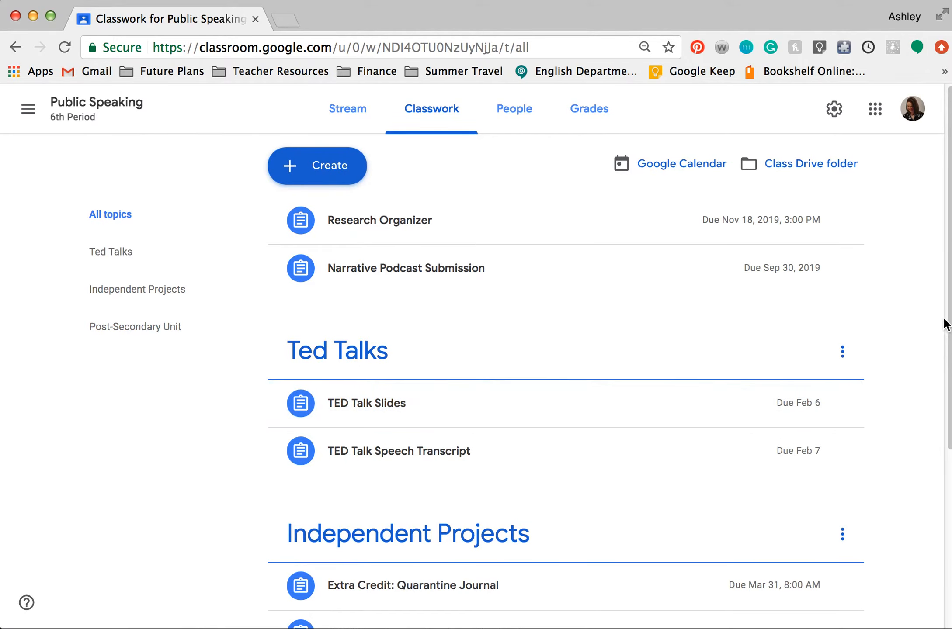
Start a new assignment to view its available topic choices, and close it without assigning.
left_click_drag(944, 288, 930, 265)
left_click(335, 177)
left_click(351, 220)
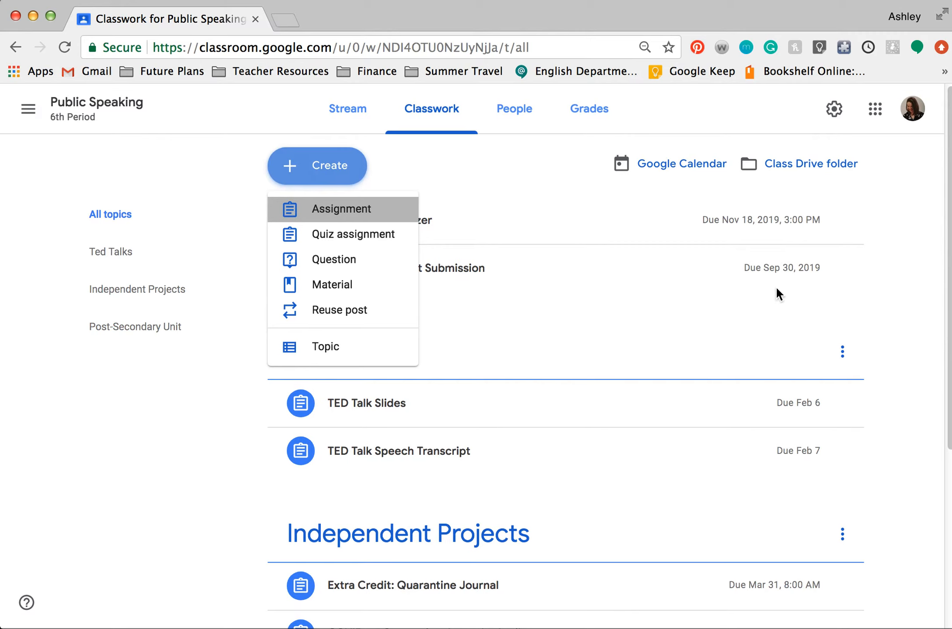
left_click(883, 418)
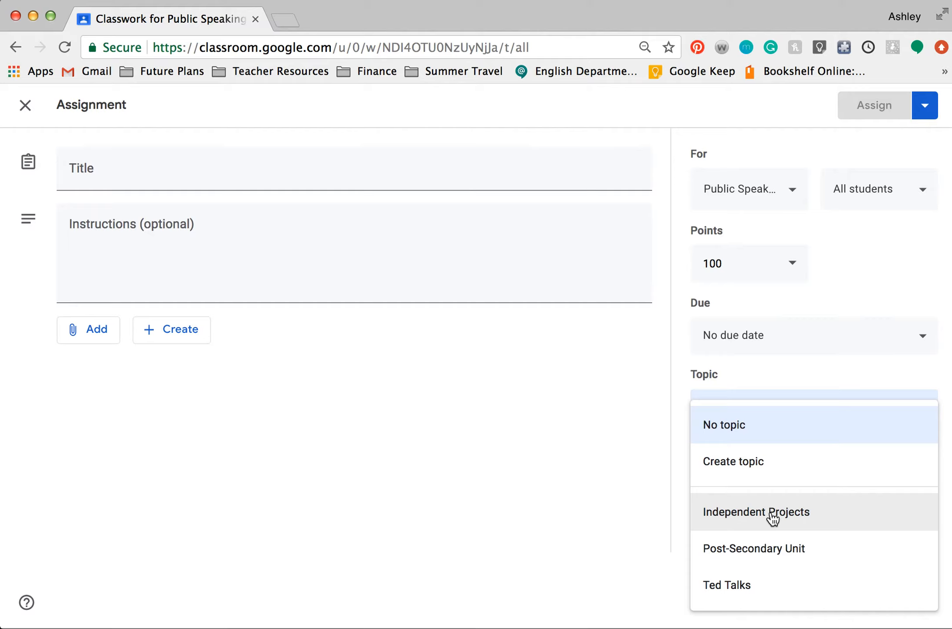
left_click(621, 504)
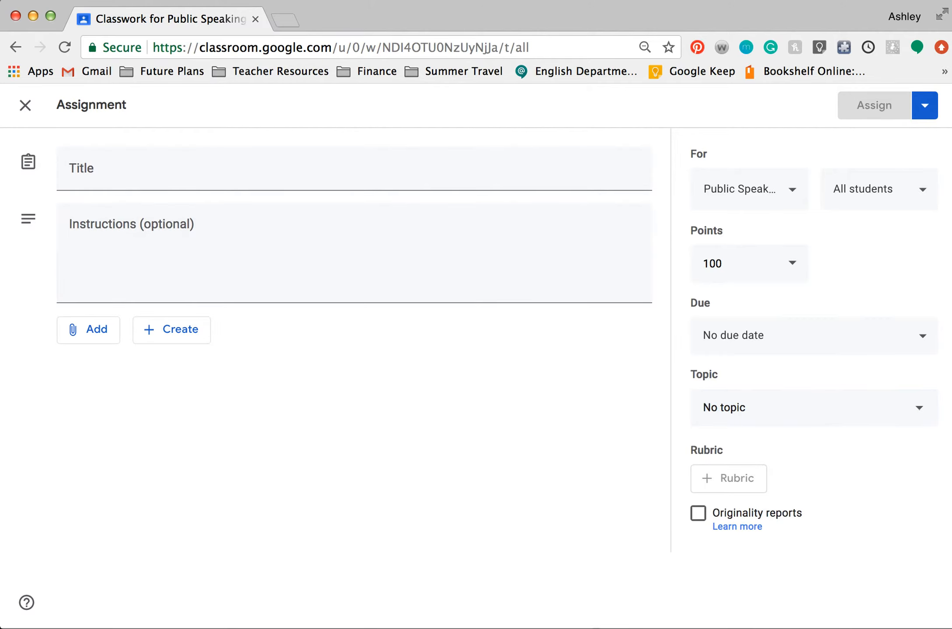
left_click(25, 113)
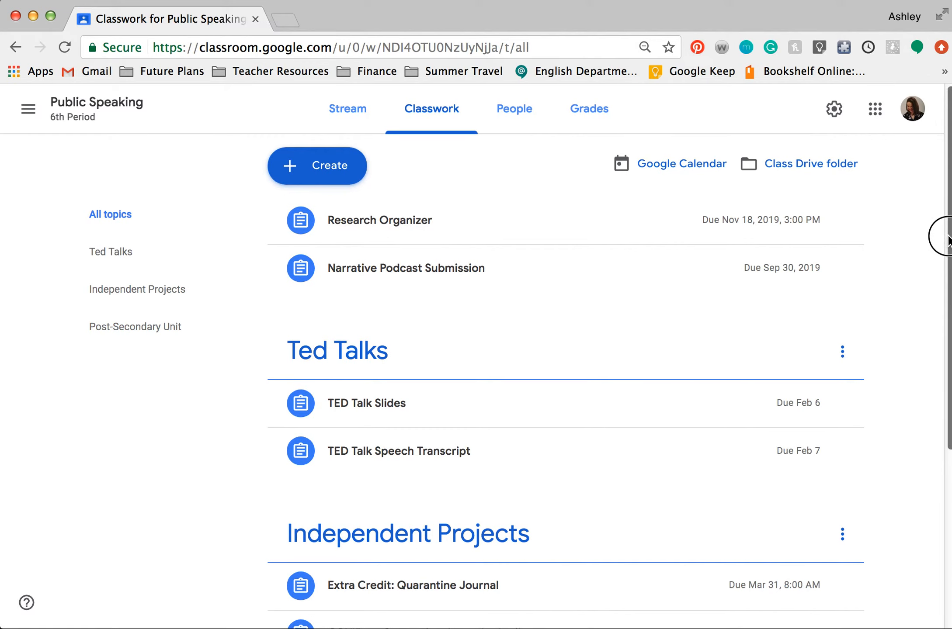
Review the organized classwork topics and the management options available for the Ted Talks topic.
scroll(946, 280, "down", 1)
left_click_drag(946, 289, 944, 444)
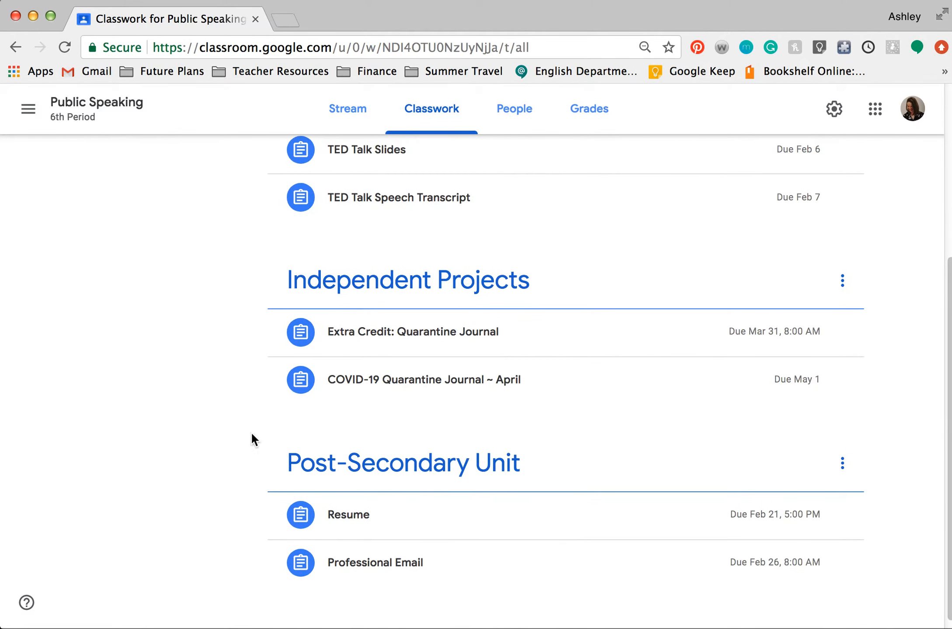
left_click_drag(949, 297, 944, 156)
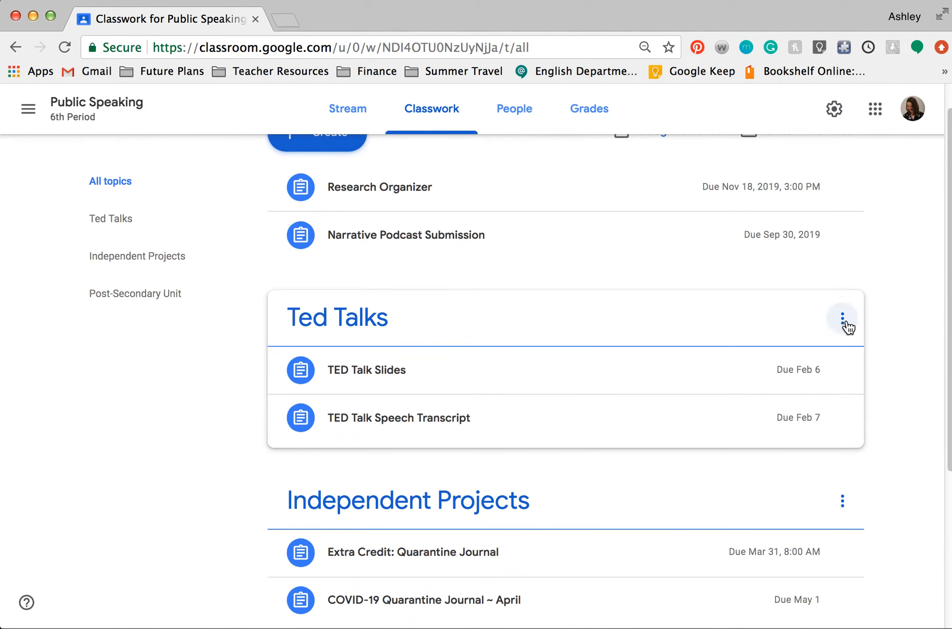
left_click(846, 326)
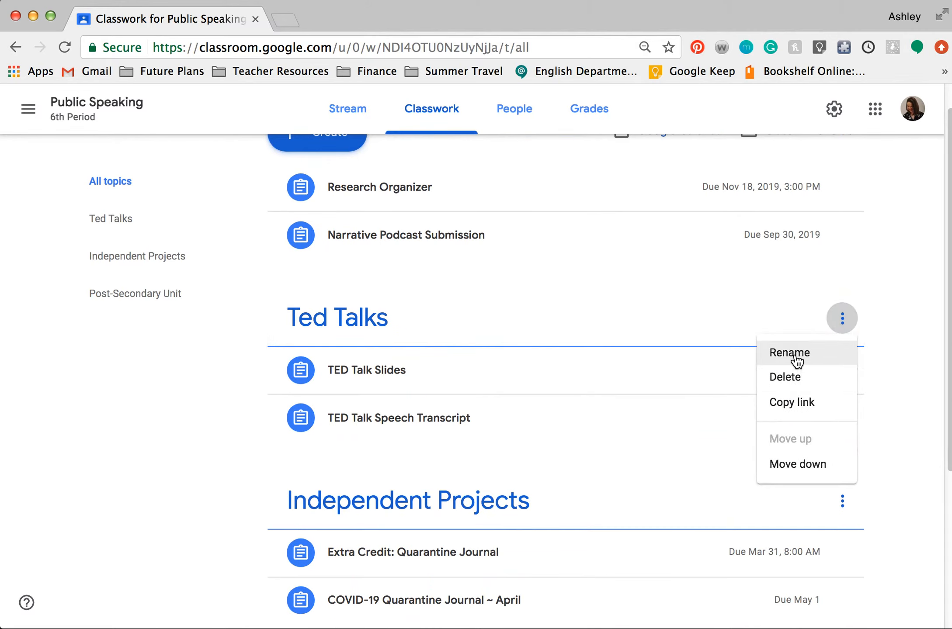
left_click(892, 290)
left_click_drag(948, 288, 945, 147)
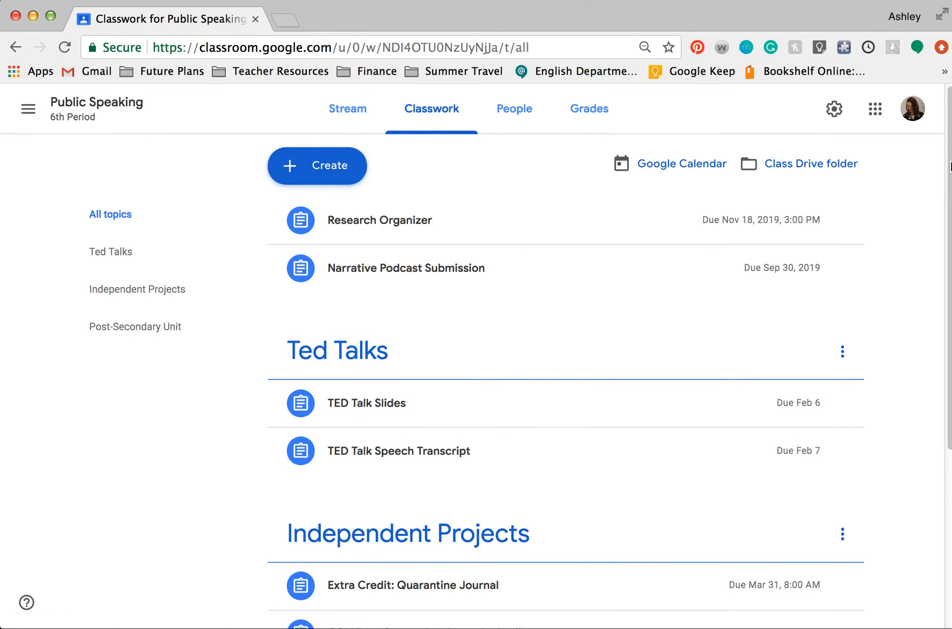
Expand the Extra Credit: Quarantine Journal assignment under Independent Projects and open its turned-in student work.
left_click_drag(948, 148, 913, 318)
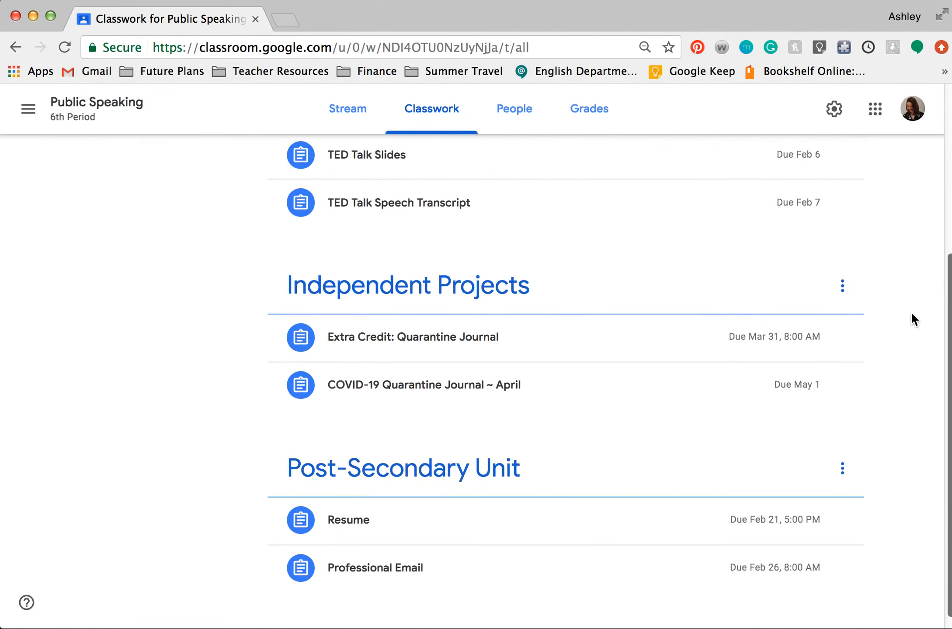
left_click(414, 334)
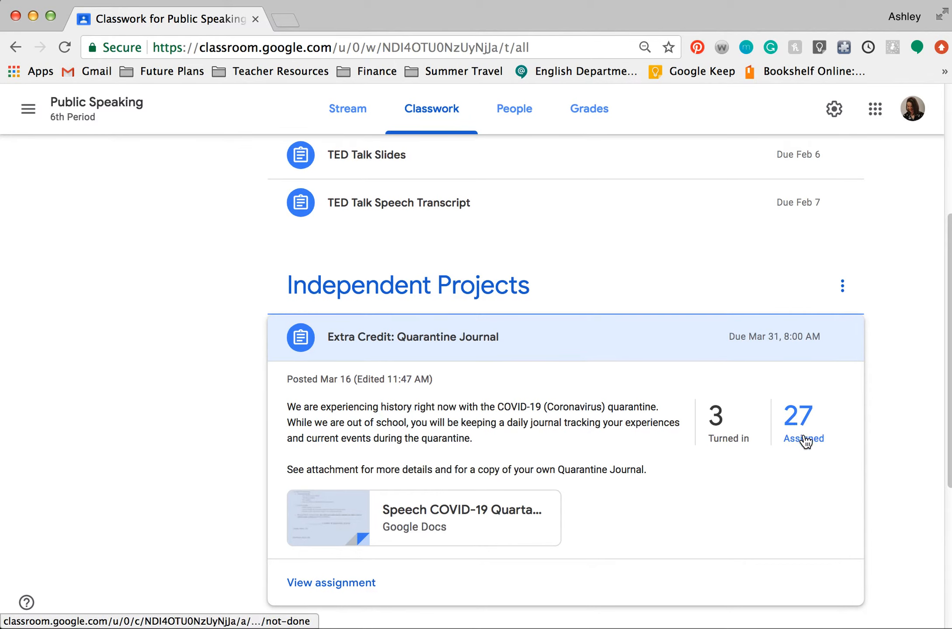
left_click(722, 426)
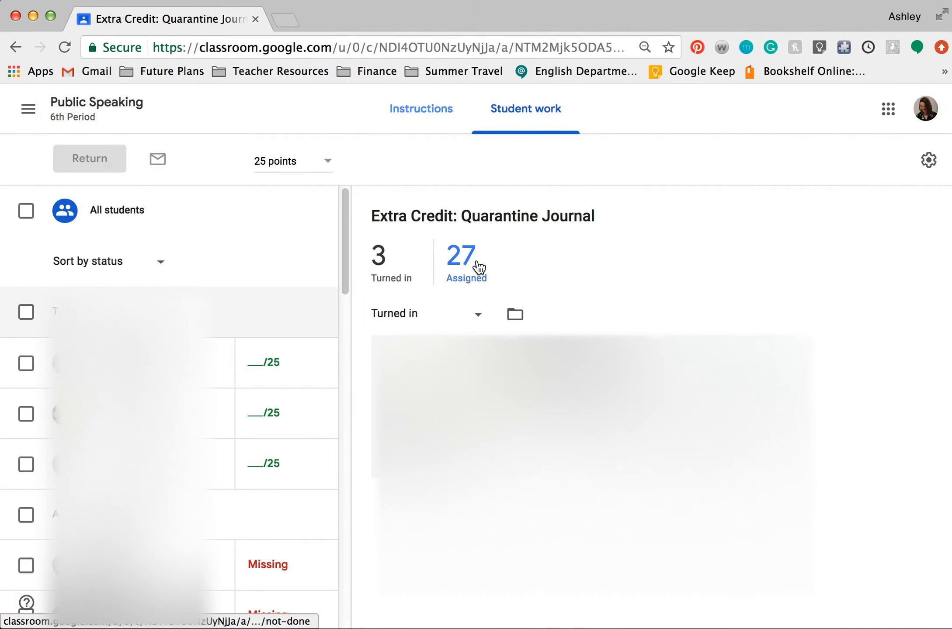
View the students who still have the journal assigned, return to the turned-in list, and open a student's submission.
left_click(479, 264)
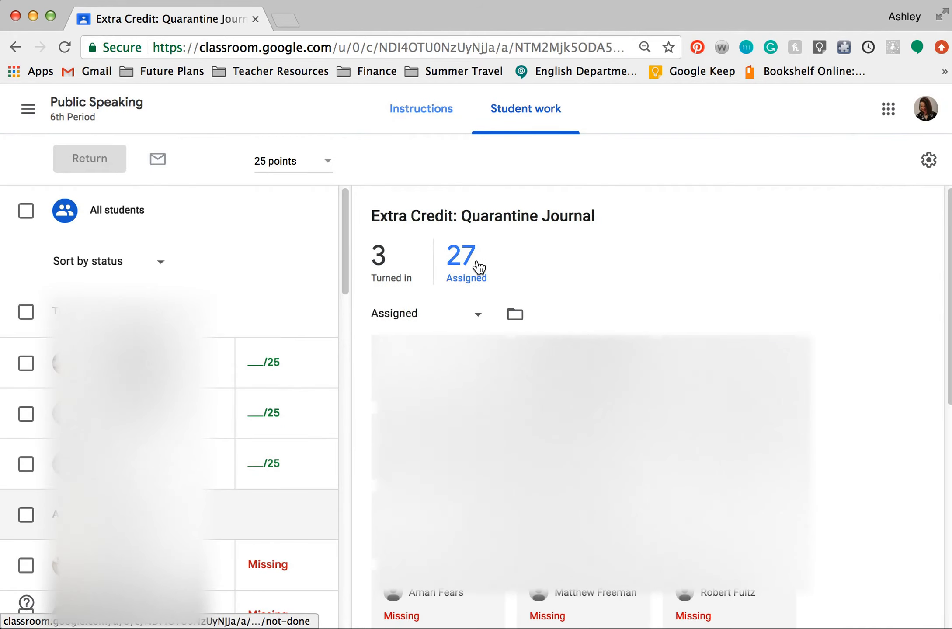
left_click(380, 261)
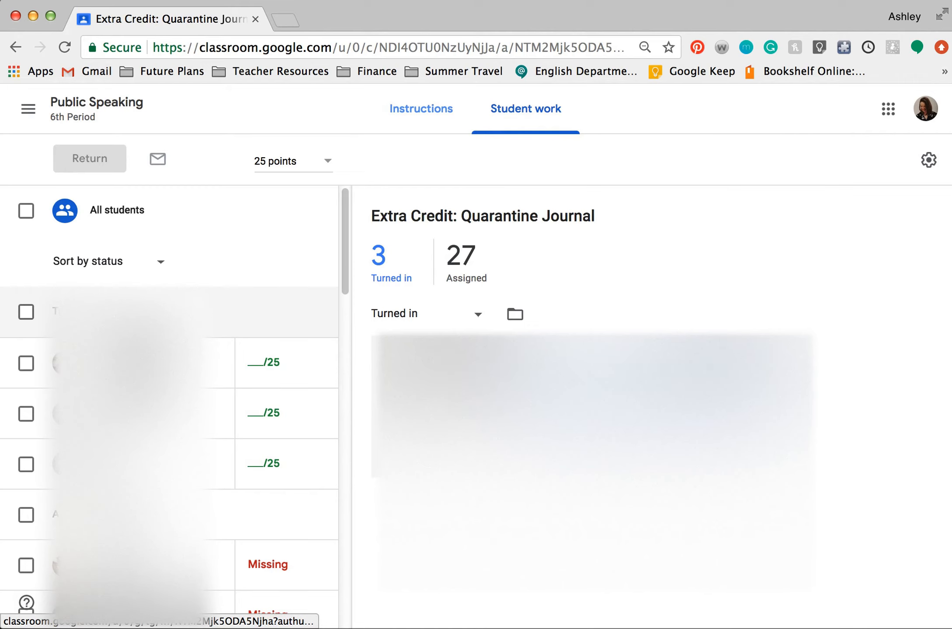
left_click(564, 402)
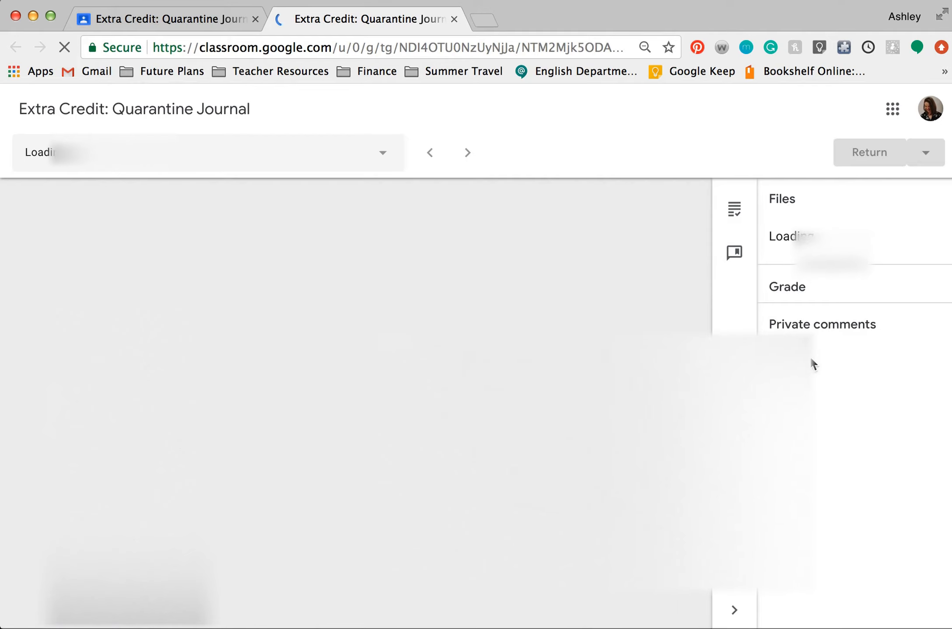
Examine the submission's private comment and grade fields, then return to the student work list and close the submission.
left_click(805, 455)
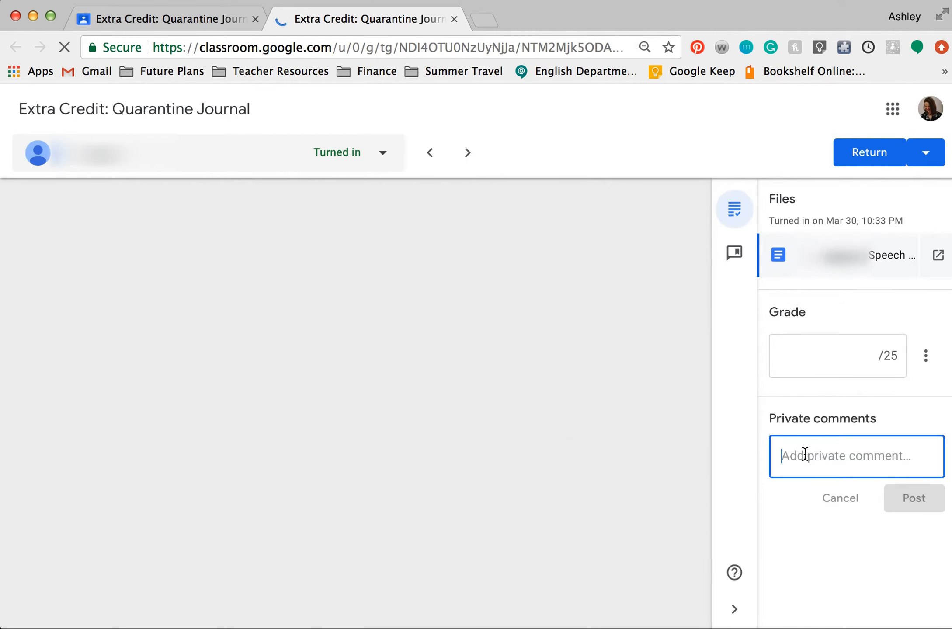
left_click(817, 365)
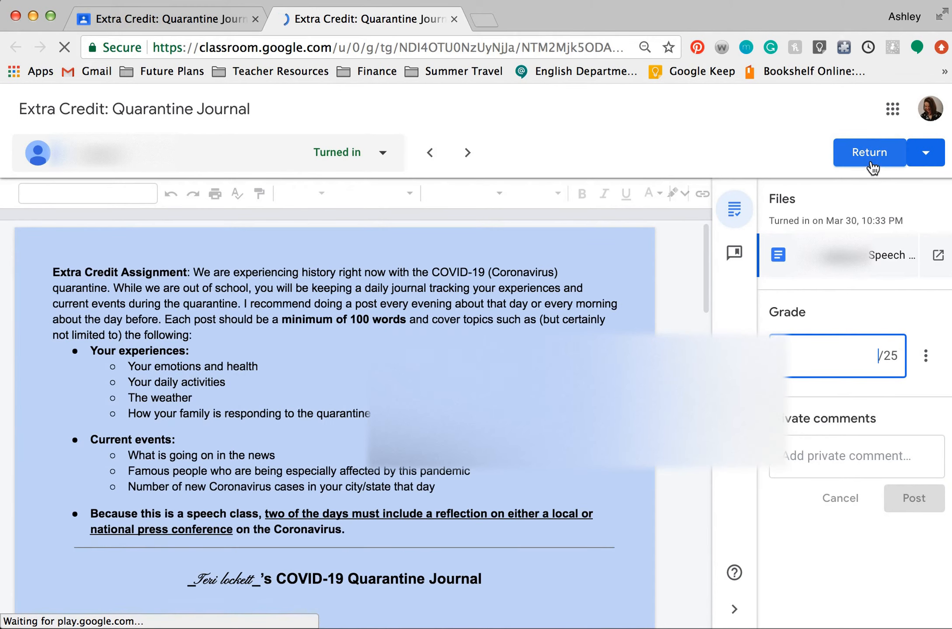
left_click(218, 21)
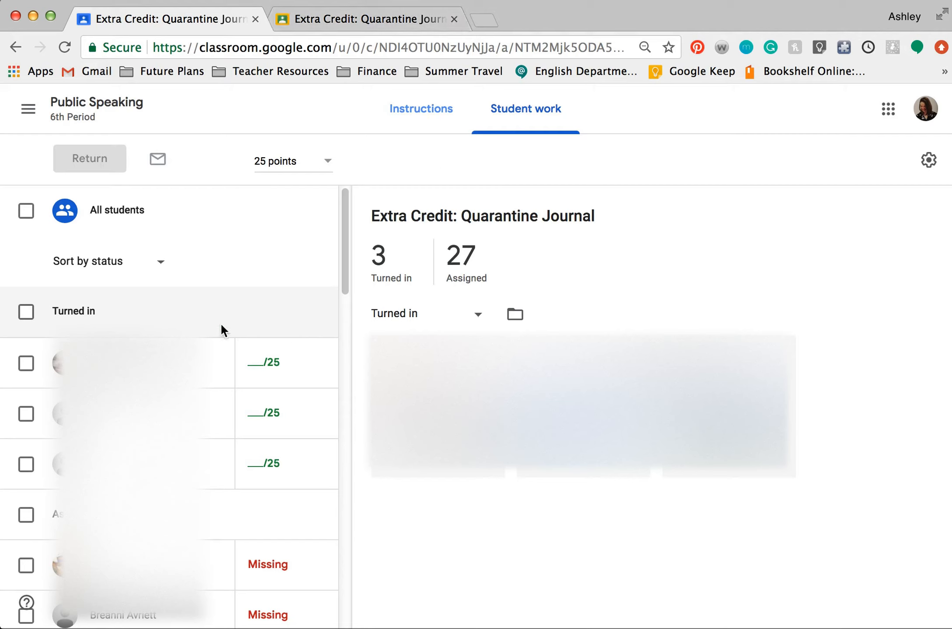
left_click(455, 18)
Enter draft grades of 25, 24 and 22 for the three turned-in journals in list order, and open the third student's private comment field.
left_click(259, 354)
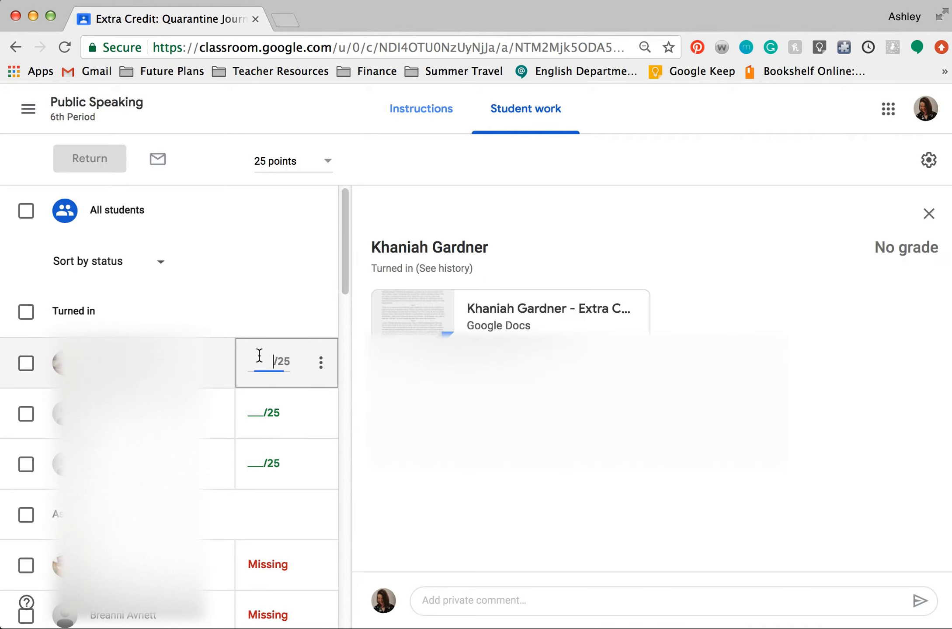
type("2525")
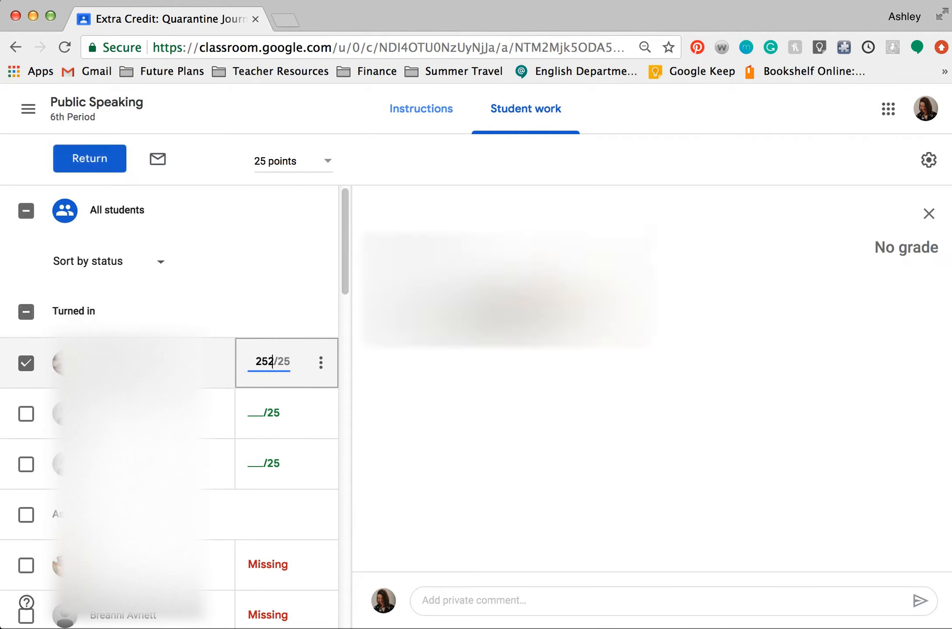
key("BackSpace")
key("BackSpace")
left_click(262, 410)
type("24")
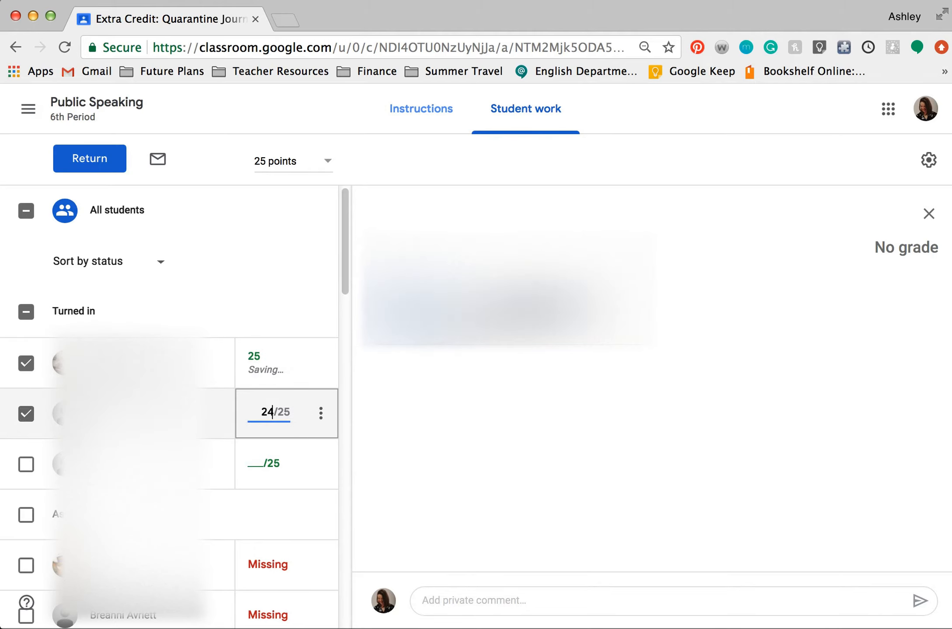
left_click(253, 457)
type("22")
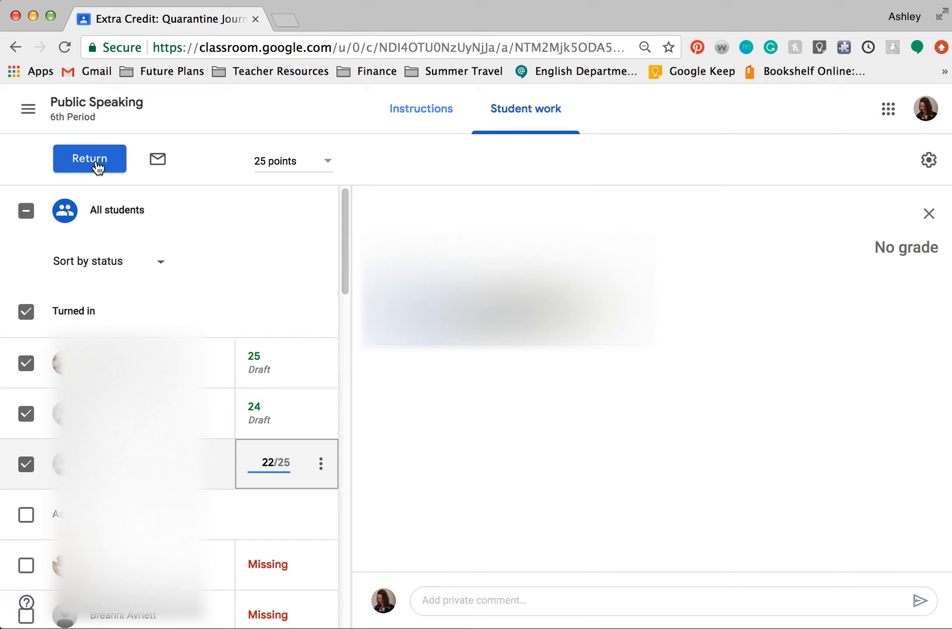
left_click(457, 602)
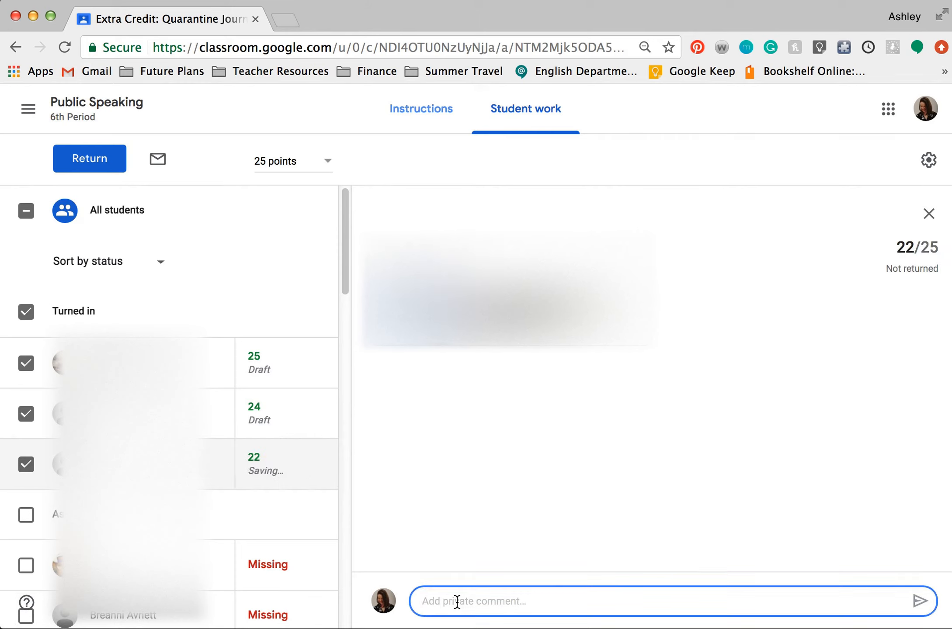
Clear the draft grades of all three turned-in journals, working from the third student up to the first.
left_click(257, 457)
key("BackSpace")
key("BackSpace")
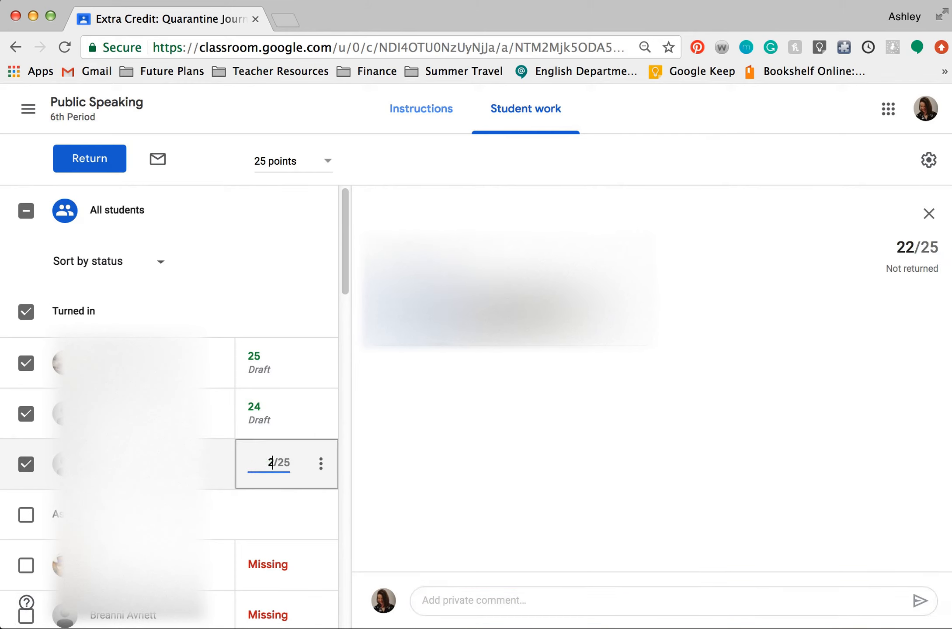
left_click(262, 404)
key("BackSpace")
key("BackSpace")
left_click(256, 359)
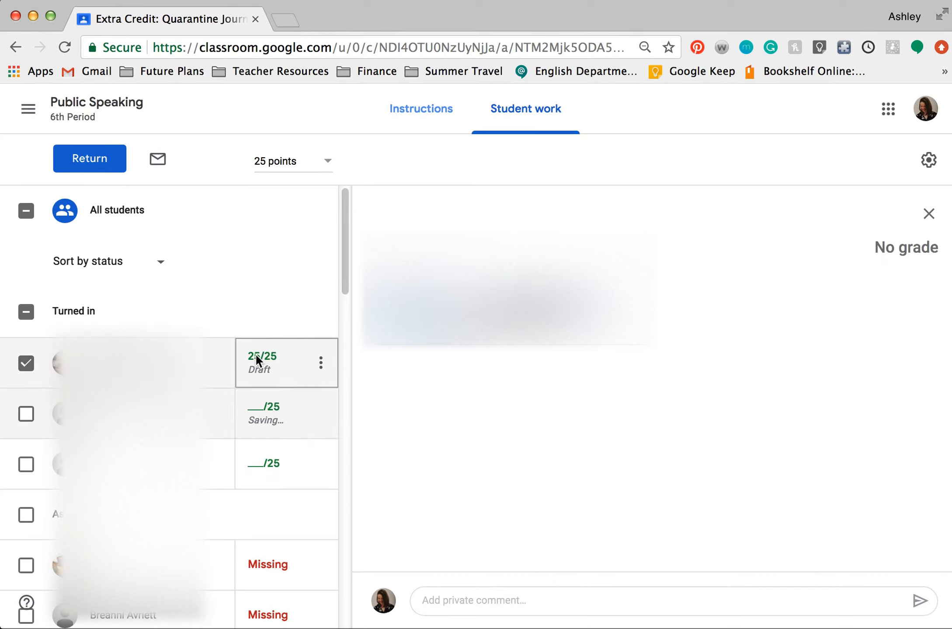
key("BackSpace")
key("BackSpace")
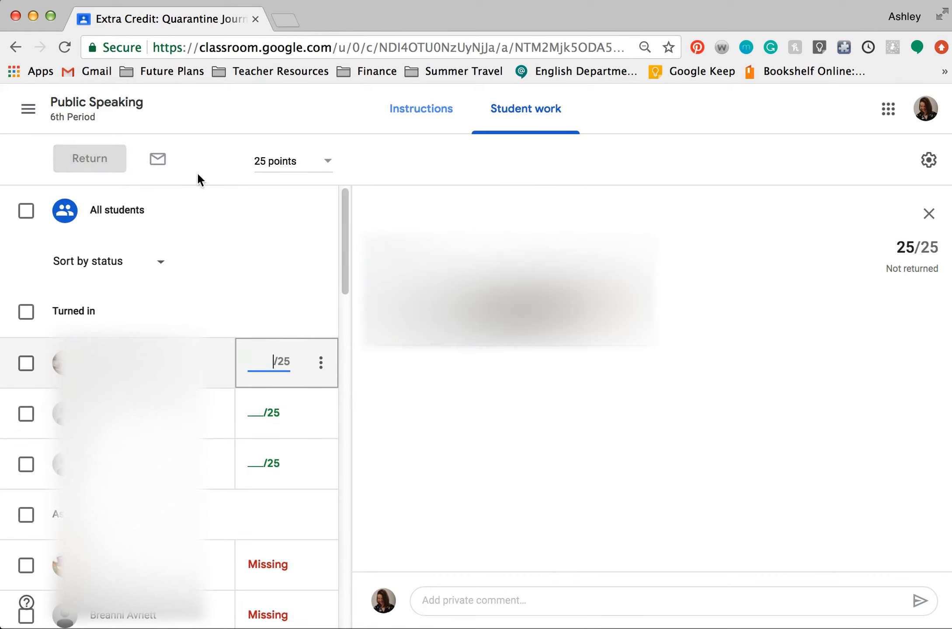
left_click(590, 171)
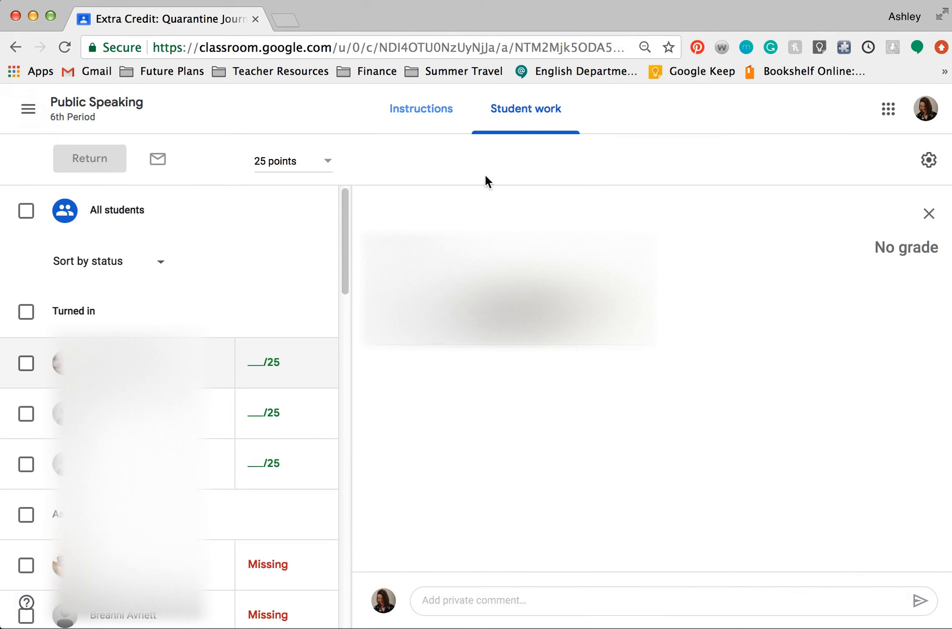
Open the People page of Public Speaking 6th Period, and view the first student's guardian invitation without sending it.
left_click(18, 113)
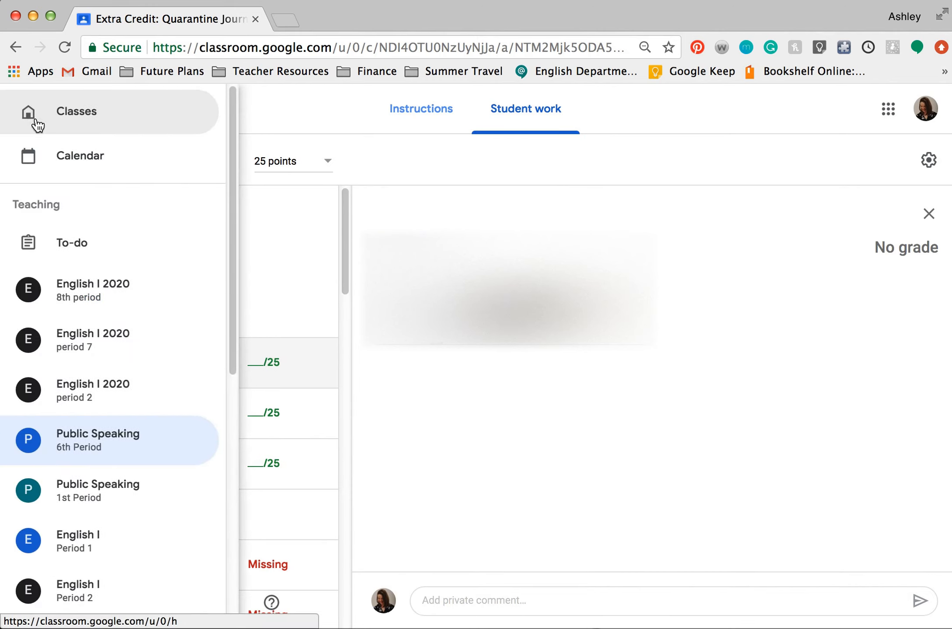
left_click(94, 442)
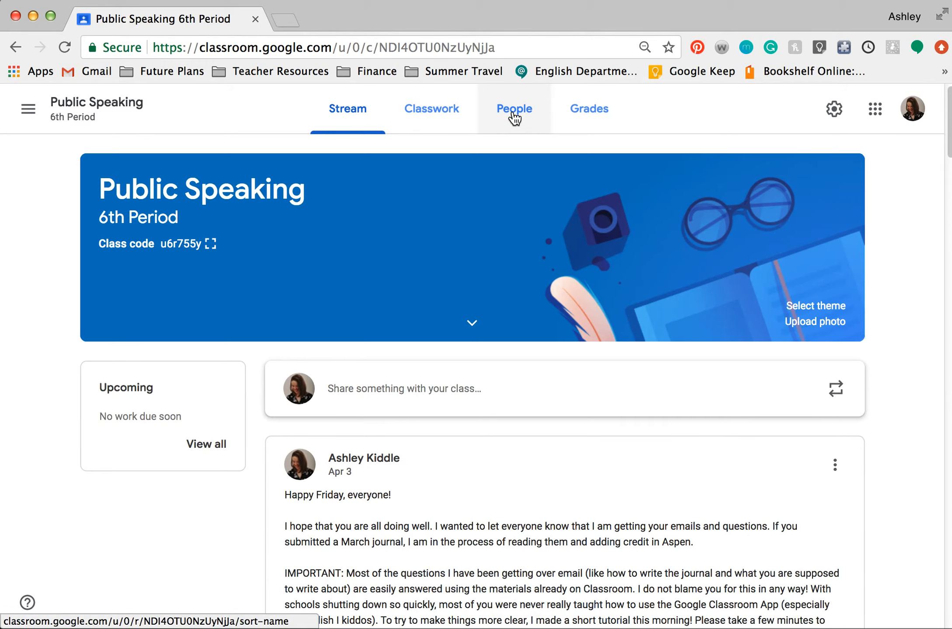
left_click(525, 117)
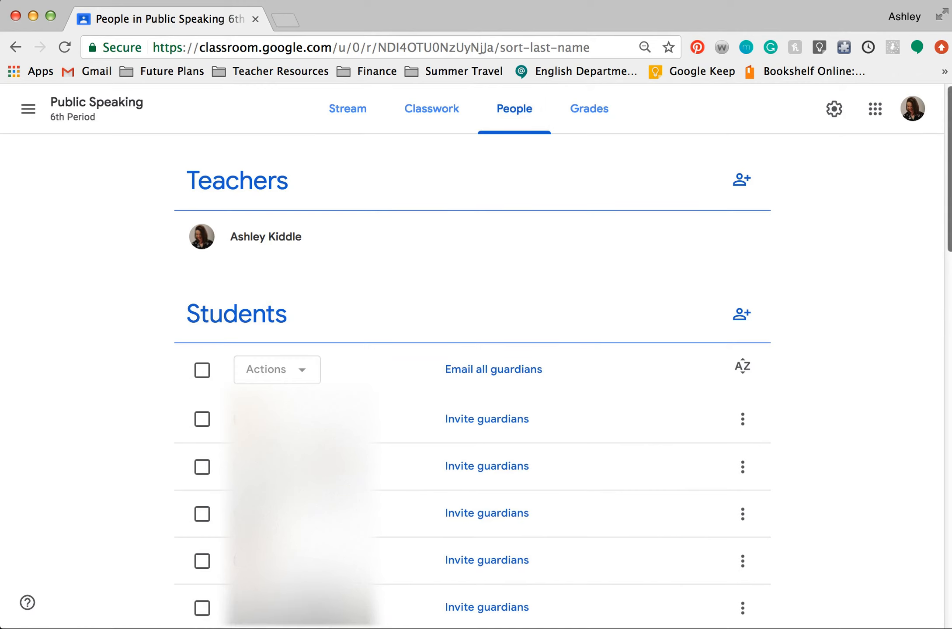
mouse_move(950, 114)
left_mouse_down()
mouse_move(950, 124)
mouse_move(951, 95)
left_mouse_up()
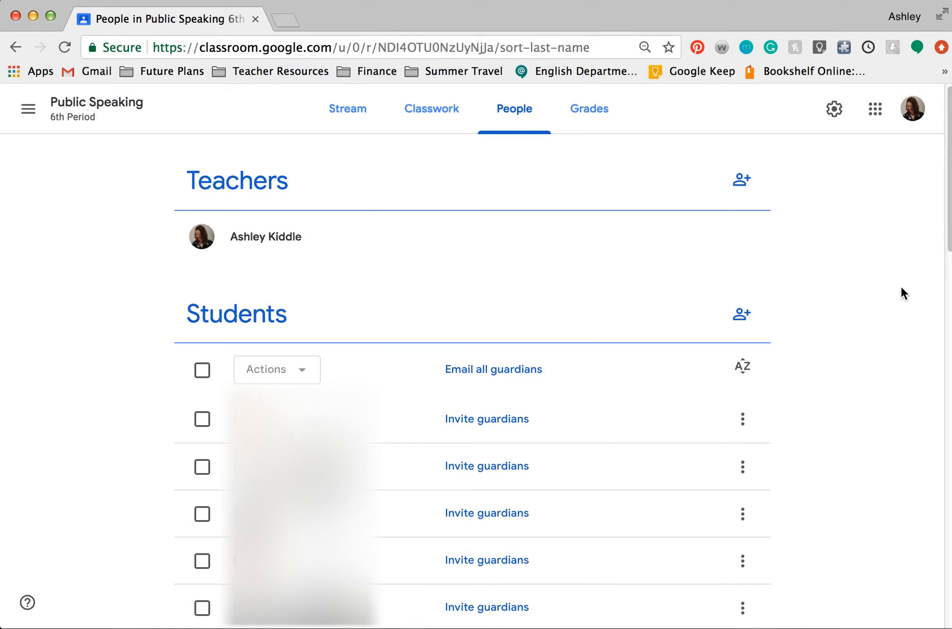
left_click(518, 420)
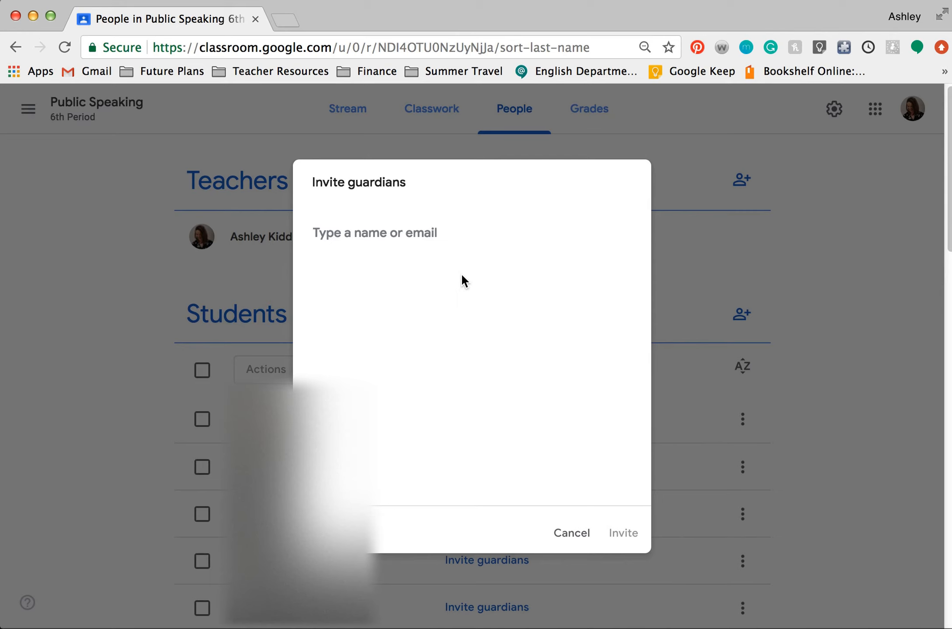
left_click(568, 533)
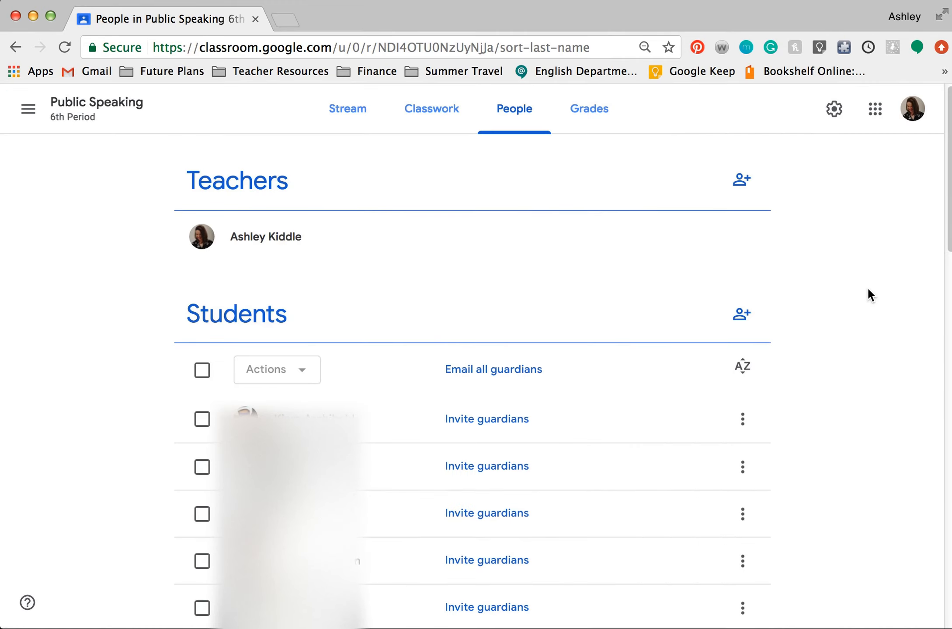
Leave the People page and return to the overview of all classes.
left_click_drag(949, 214, 950, 185)
left_click(27, 110)
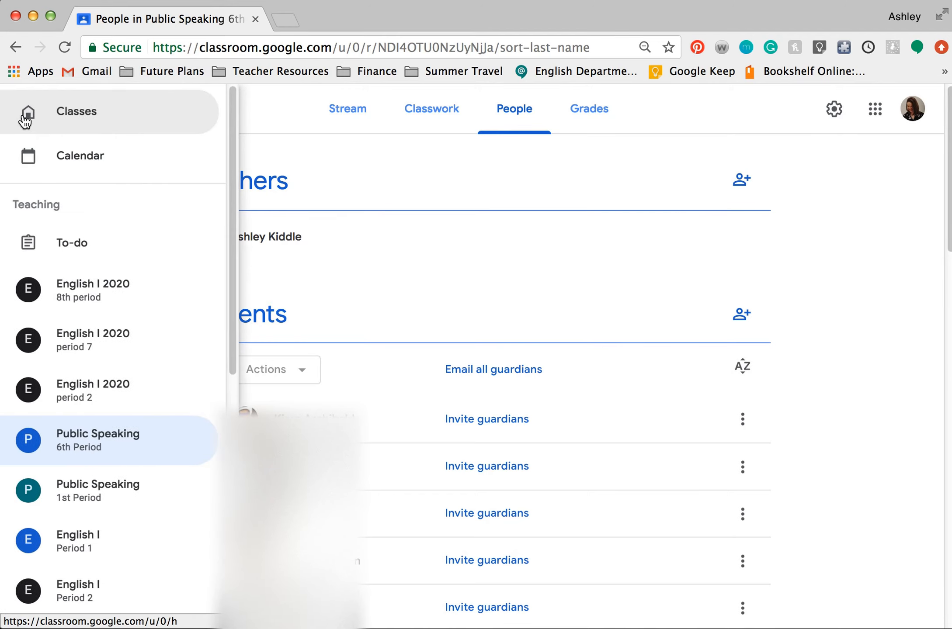
left_click(105, 124)
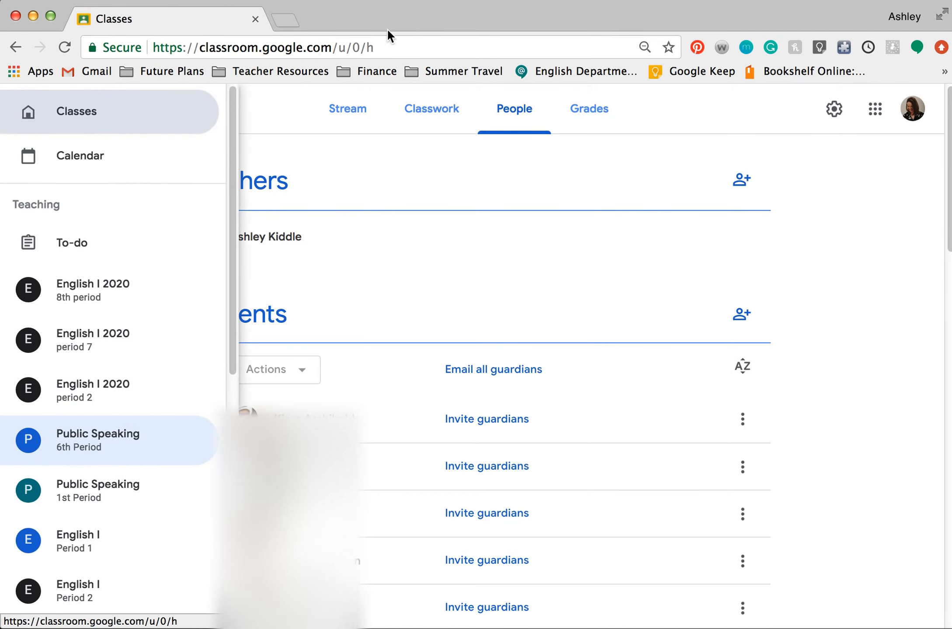